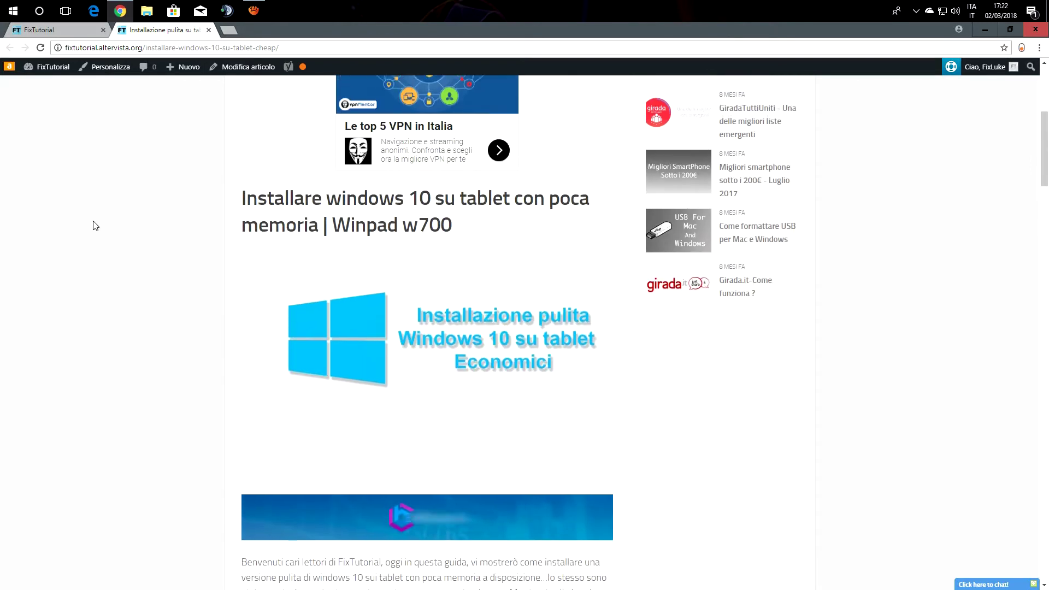
{"action": "scroll", "coordinate": [95, 225], "scroll_direction": "up", "scroll_amount": 1}
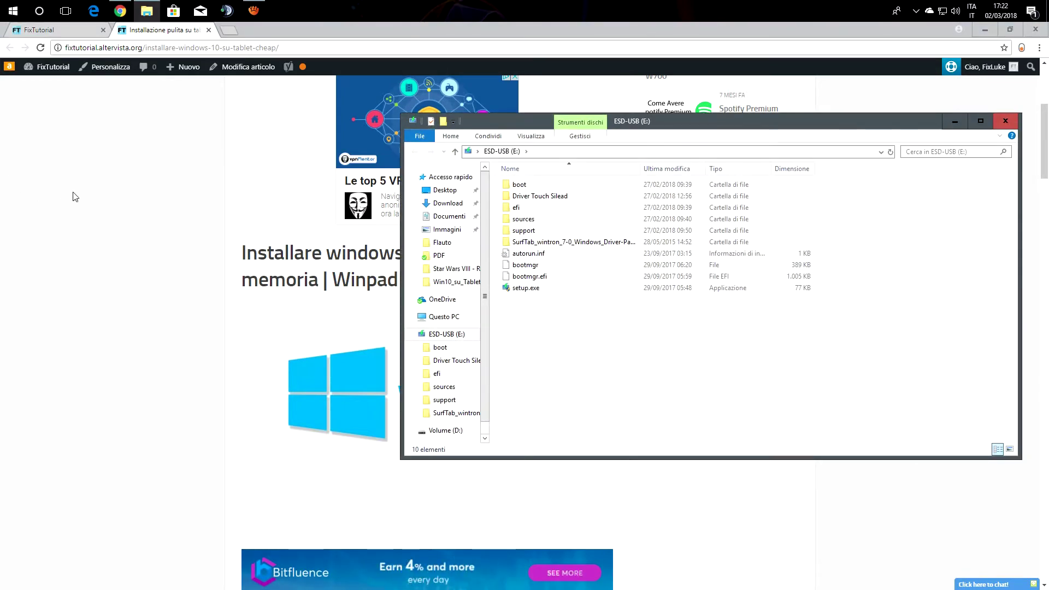
Hide the ESD-USB (E:) drive window to bring the FixTutorial article forward
{"action": "left_click", "coordinate": [52, 179]}
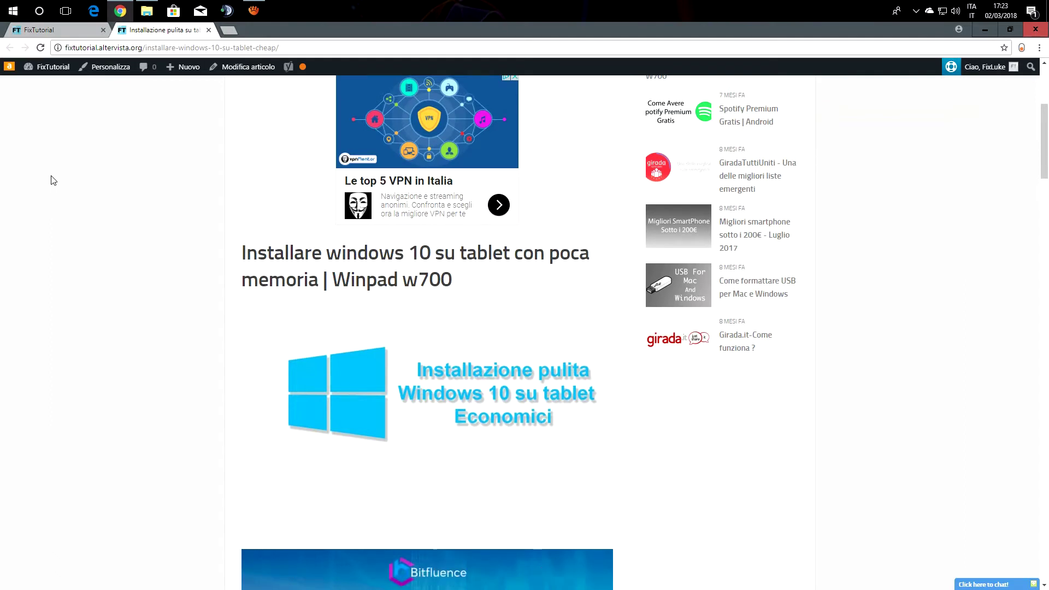
Bring back the ESD-USB drive window, then return to the tutorial's 'Requisiti' list
{"action": "left_click", "coordinate": [146, 10]}
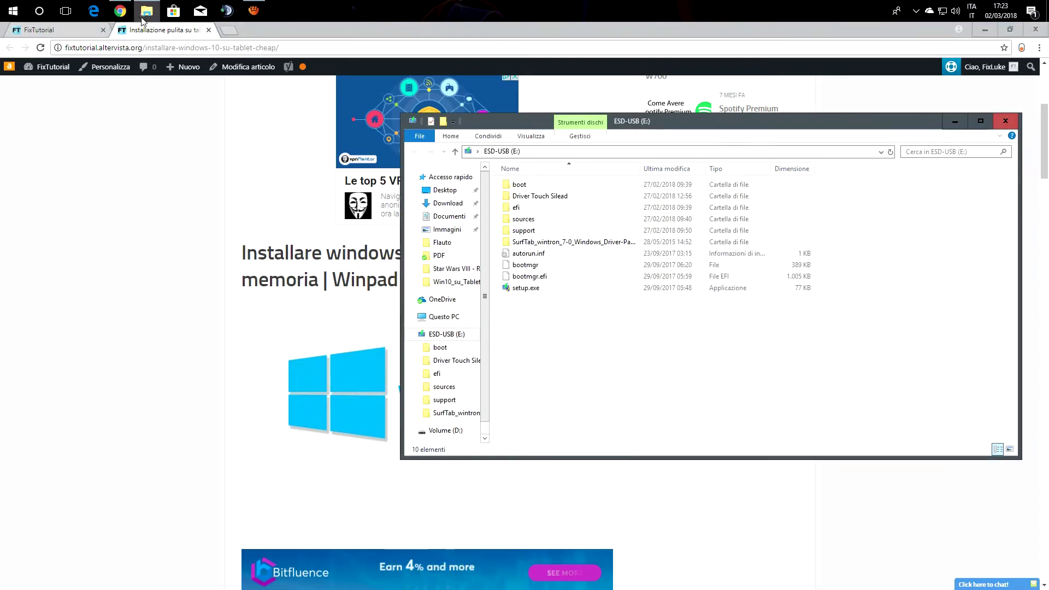
{"action": "left_click", "coordinate": [172, 203]}
{"action": "scroll", "coordinate": [173, 203], "scroll_direction": "down", "scroll_amount": 5}
{"action": "scroll", "coordinate": [170, 204], "scroll_direction": "down", "scroll_amount": 5}
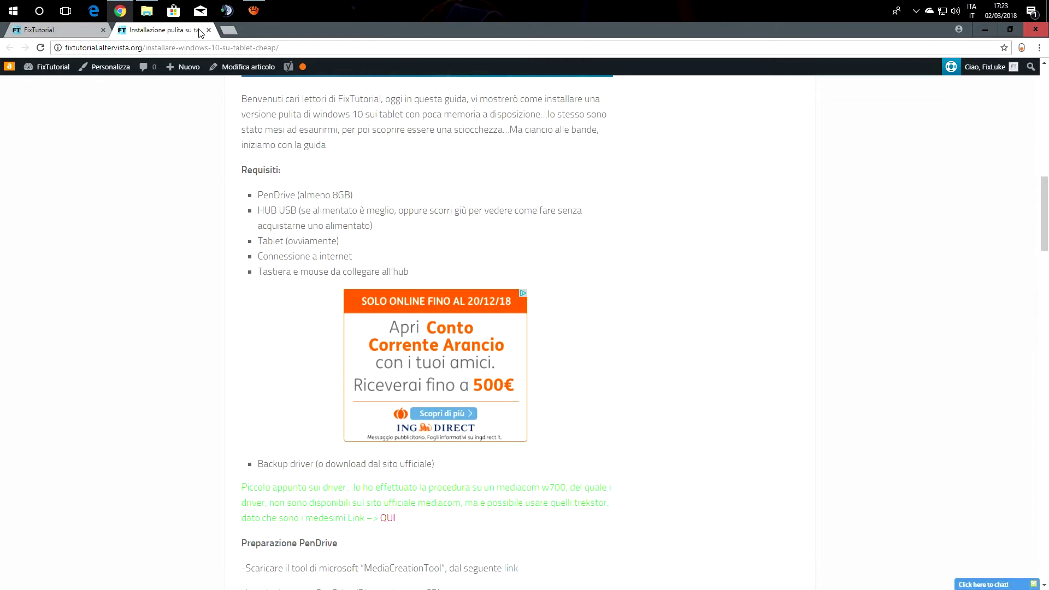
{"action": "scroll", "coordinate": [214, 122], "scroll_direction": "up", "scroll_amount": 8}
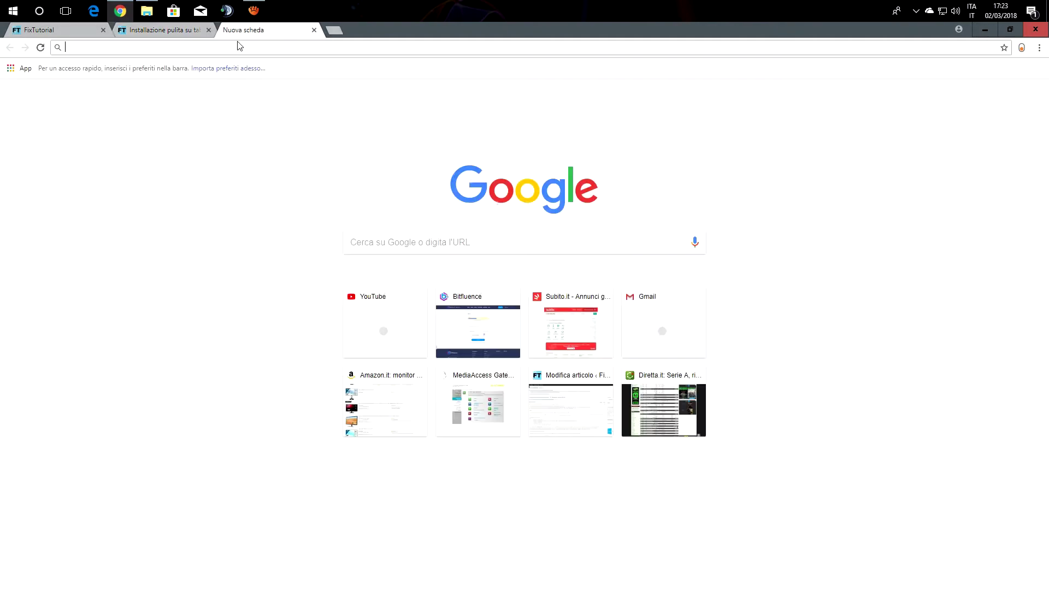
{"action": "type", "text": "media"}
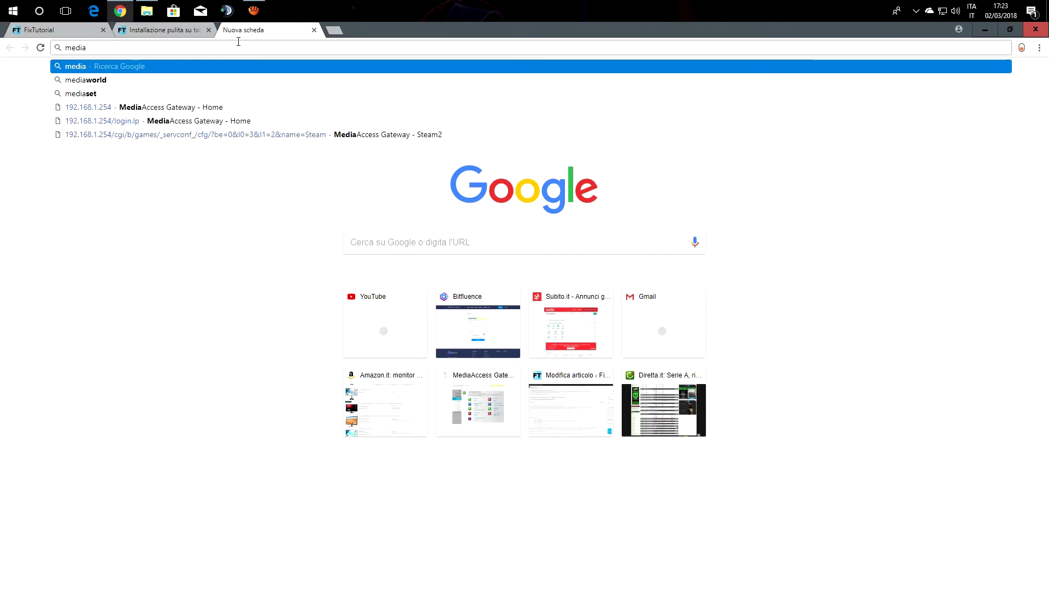
{"action": "type", "text": " cre"}
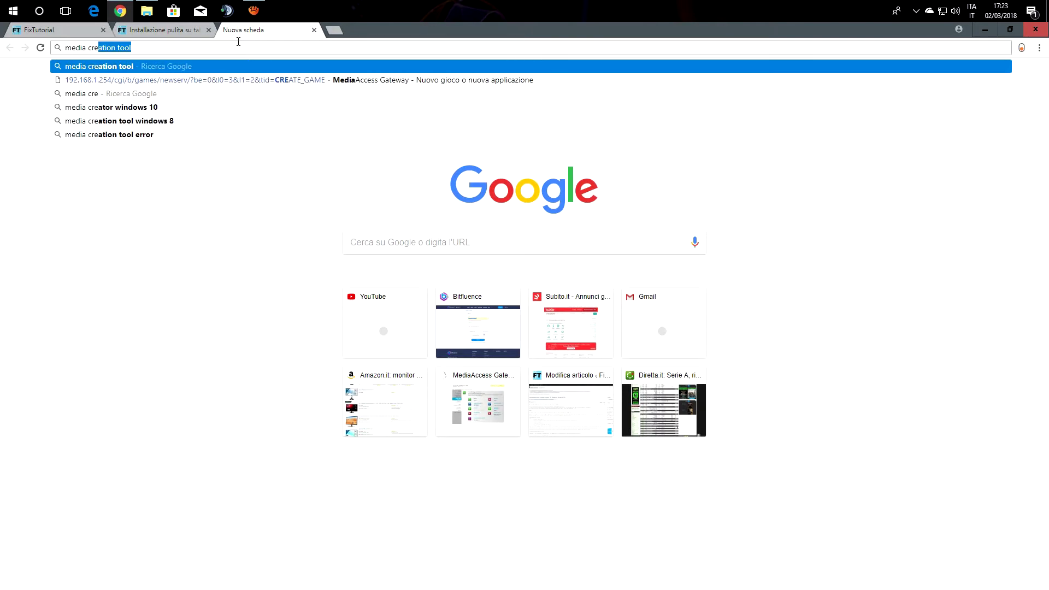
Run the 'media creation tool' Google search and go to Microsoft's Windows 10 download page
{"action": "key", "text": "Return"}
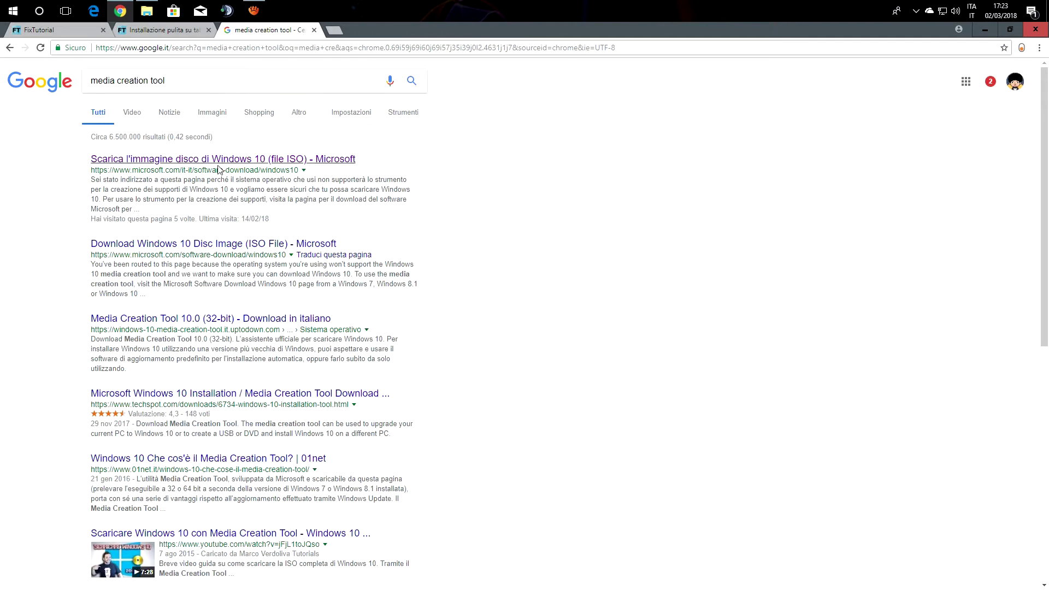
{"action": "left_click", "coordinate": [219, 161]}
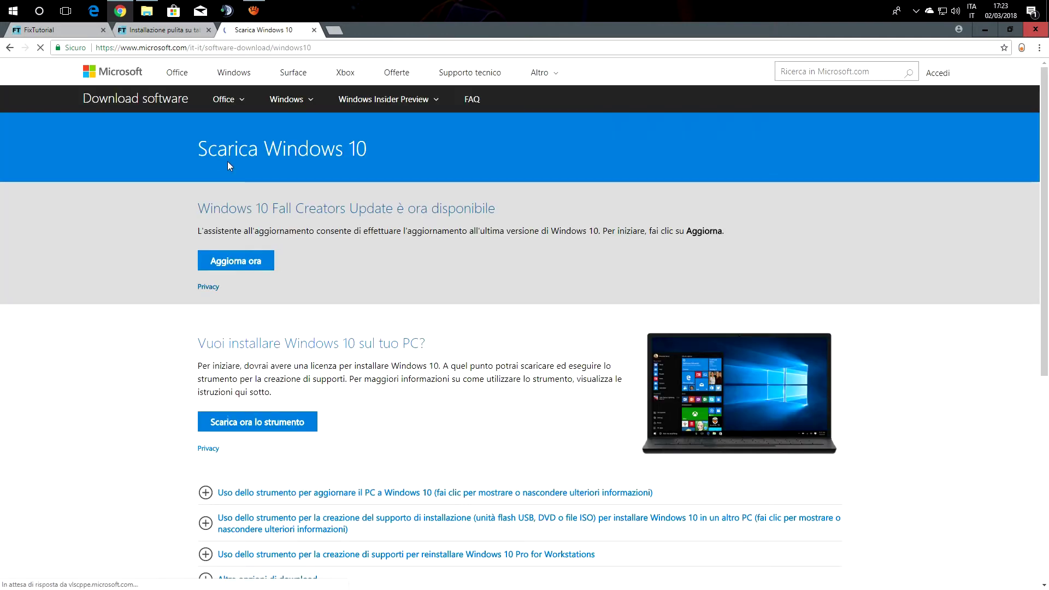
{"action": "scroll", "coordinate": [228, 162], "scroll_direction": "down", "scroll_amount": 2}
Download MediaCreationTool with 'Scarica ora lo strumento' and run it from the download bar
{"action": "left_click", "coordinate": [257, 313]}
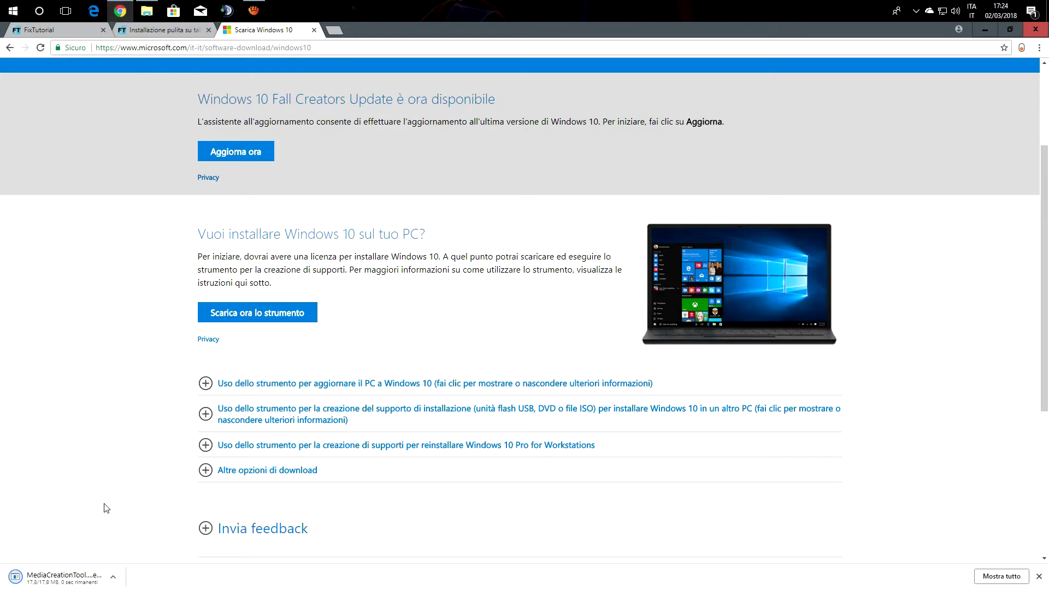
{"action": "left_click", "coordinate": [62, 575]}
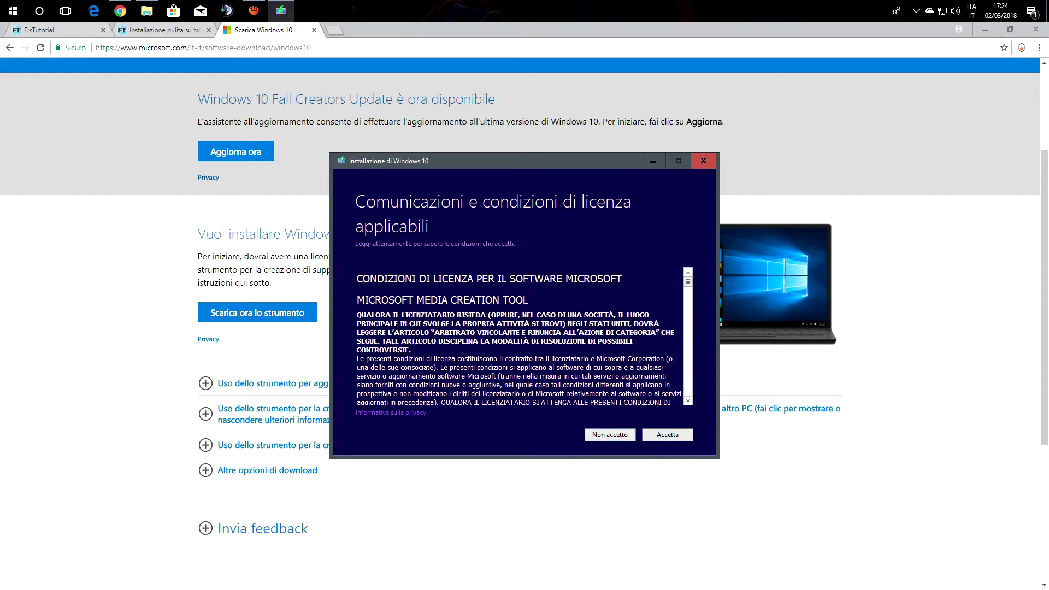
Accept the license and choose 'Crea supporti di installazione' for another PC
{"action": "key", "text": "Return"}
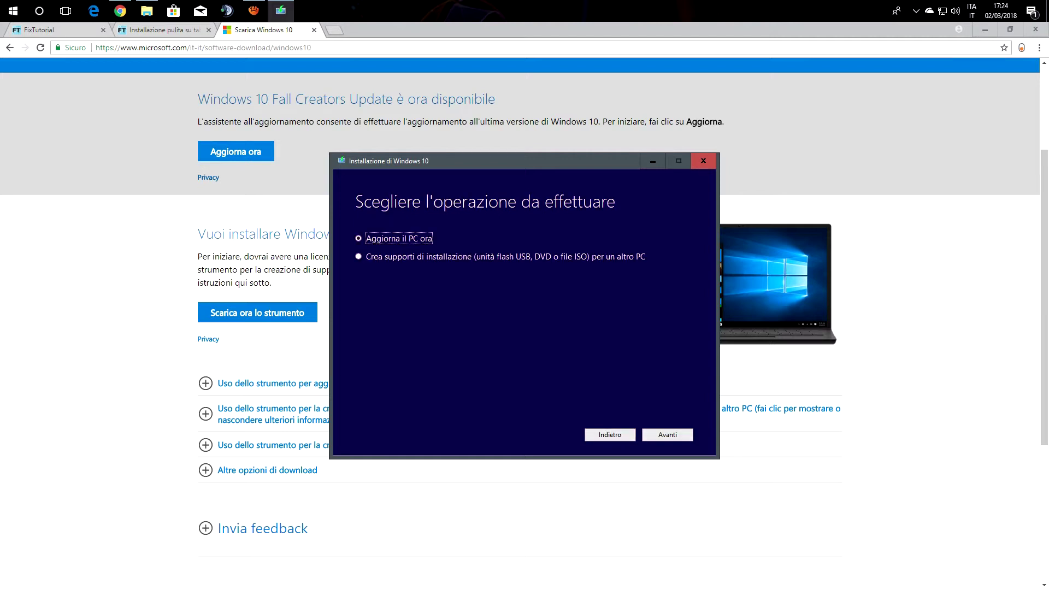
{"action": "key", "text": "Down"}
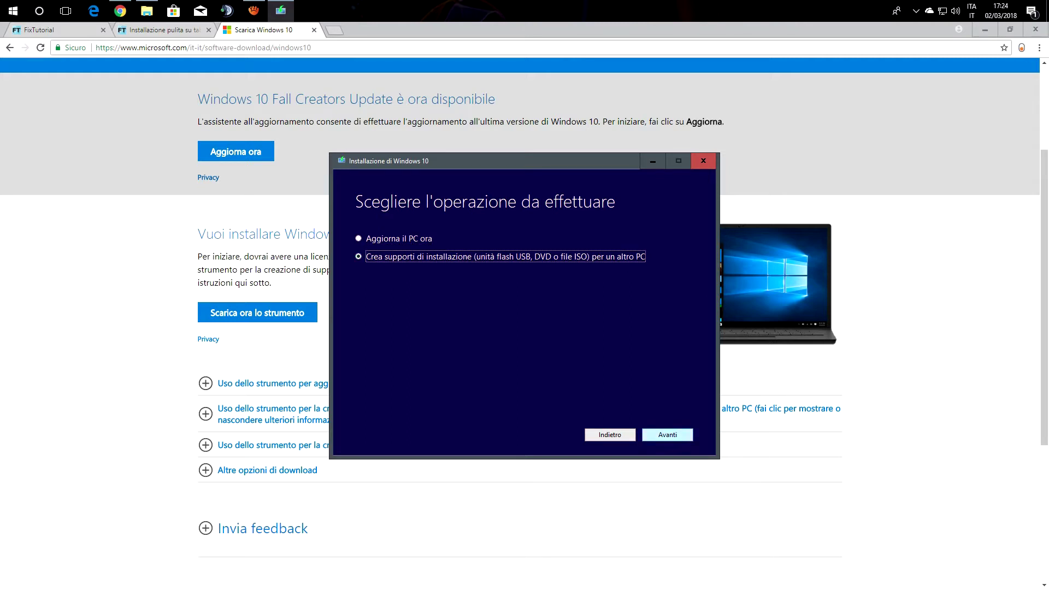
{"action": "key", "text": "Return"}
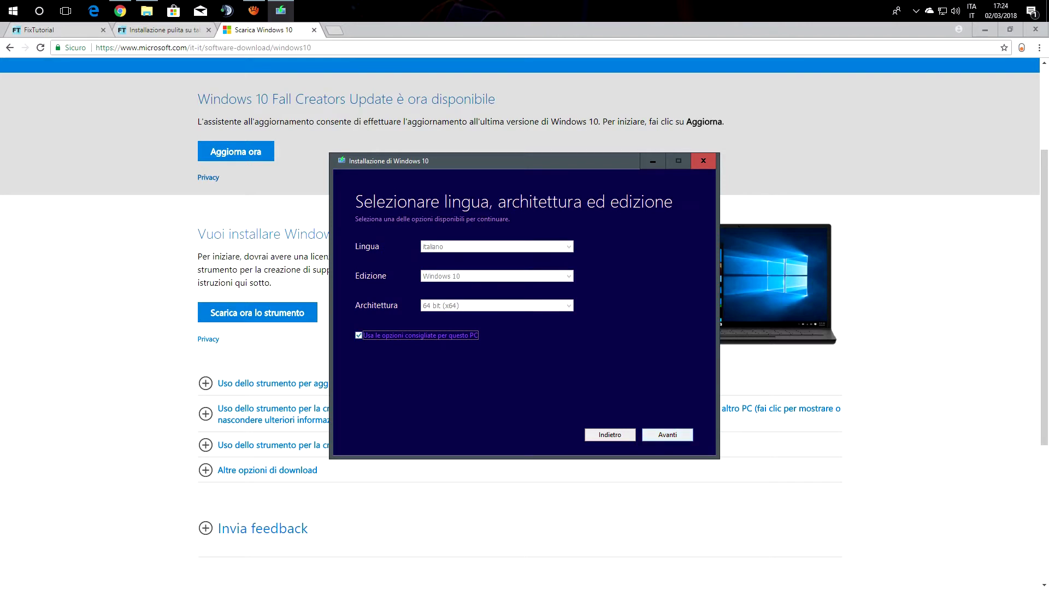
Drop the recommended options, set architecture to 32 bit (x86), and acknowledge the edition warning
{"action": "key", "text": "space"}
{"action": "key", "text": "alt+Down"}
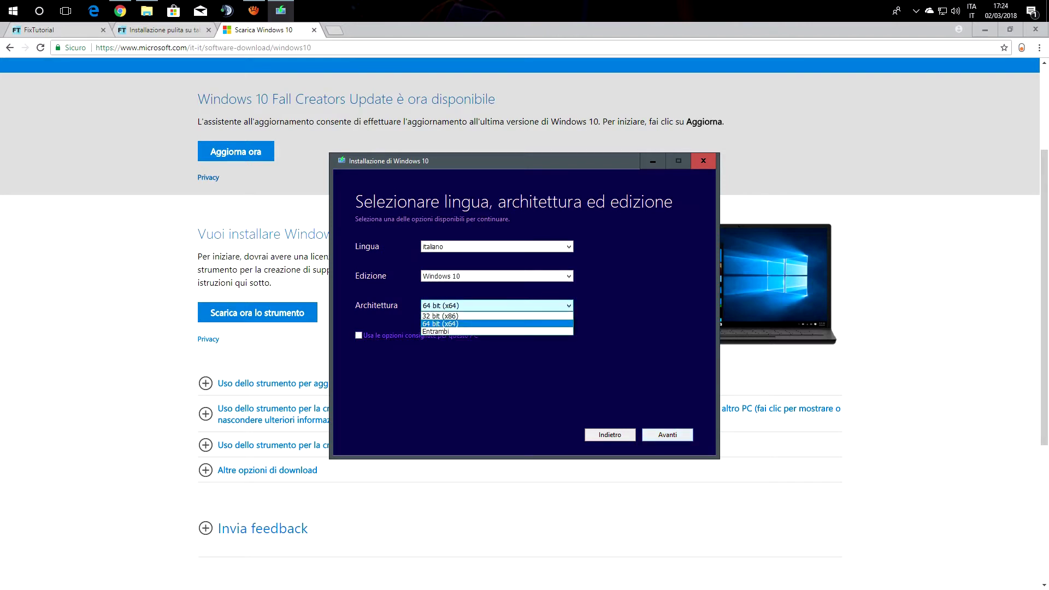
{"action": "key", "text": "Down"}
{"action": "key", "text": "Return"}
{"action": "key", "text": "shift+Tab"}
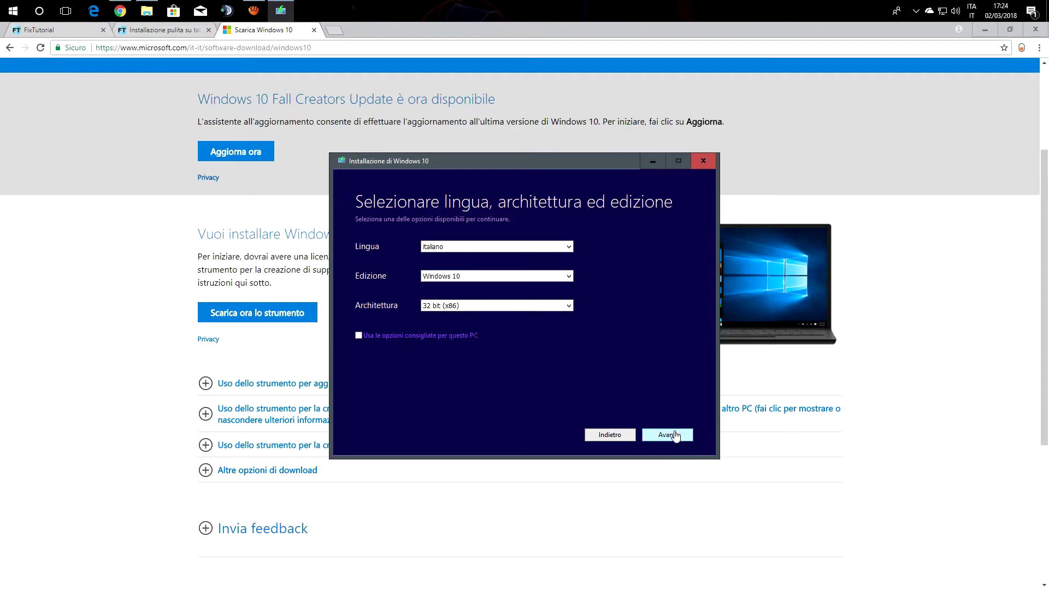
{"action": "left_click", "coordinate": [667, 434]}
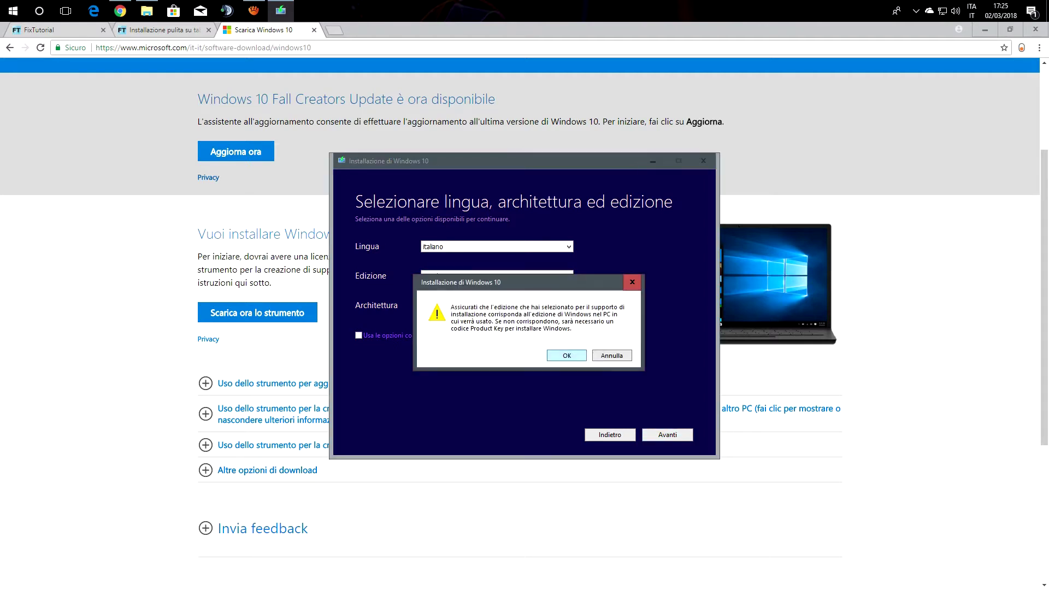
{"action": "left_click", "coordinate": [704, 161]}
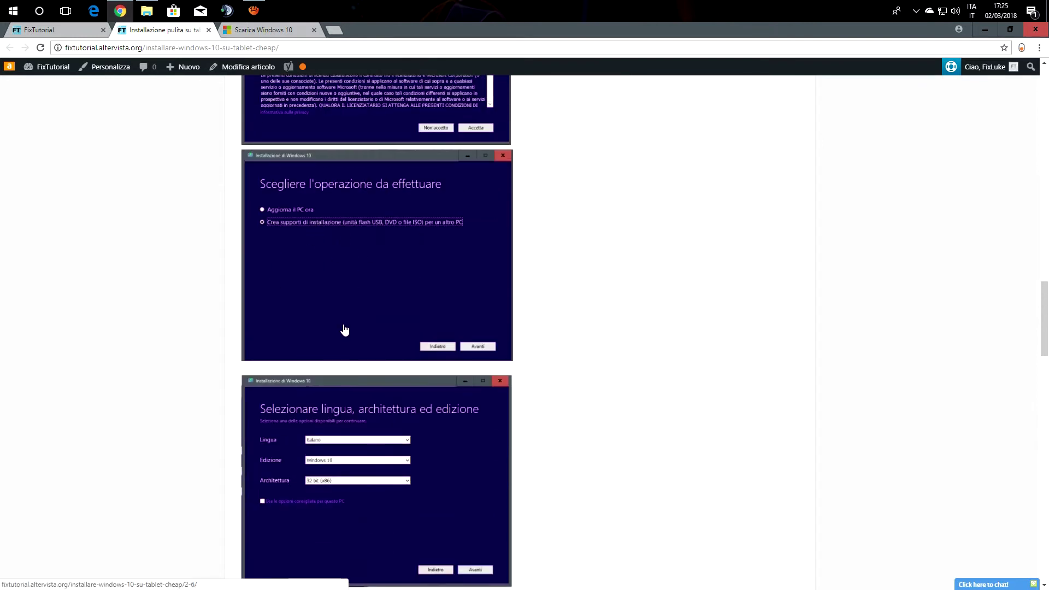
{"action": "scroll", "coordinate": [343, 287], "scroll_direction": "down", "scroll_amount": 3}
{"action": "scroll", "coordinate": [342, 286], "scroll_direction": "down", "scroll_amount": 1}
{"action": "scroll", "coordinate": [328, 295], "scroll_direction": "down", "scroll_amount": 2}
{"action": "scroll", "coordinate": [327, 307], "scroll_direction": "down", "scroll_amount": 1}
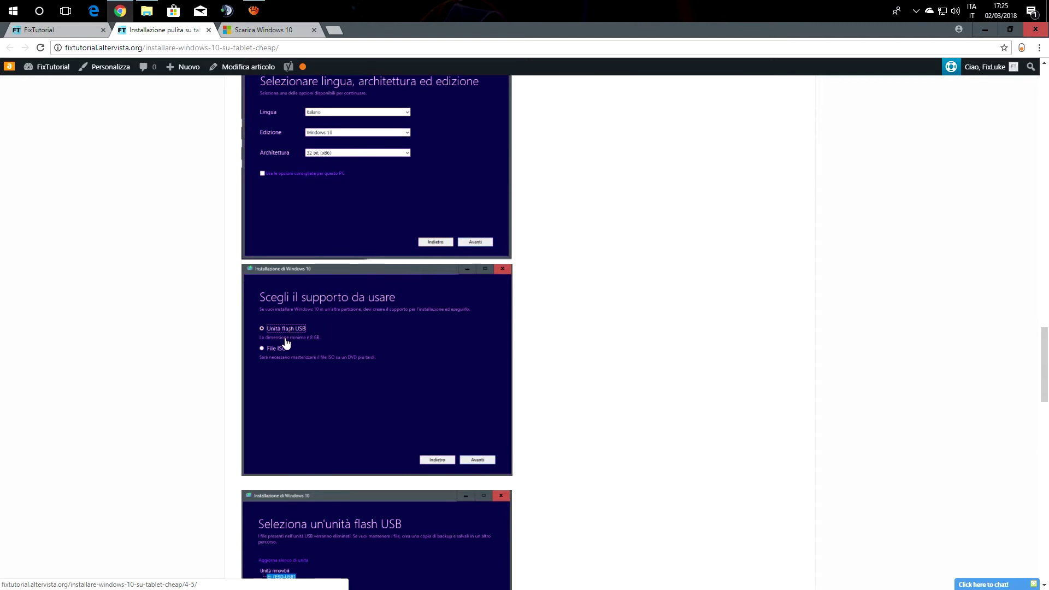
{"action": "scroll", "coordinate": [283, 339], "scroll_direction": "down", "scroll_amount": 1}
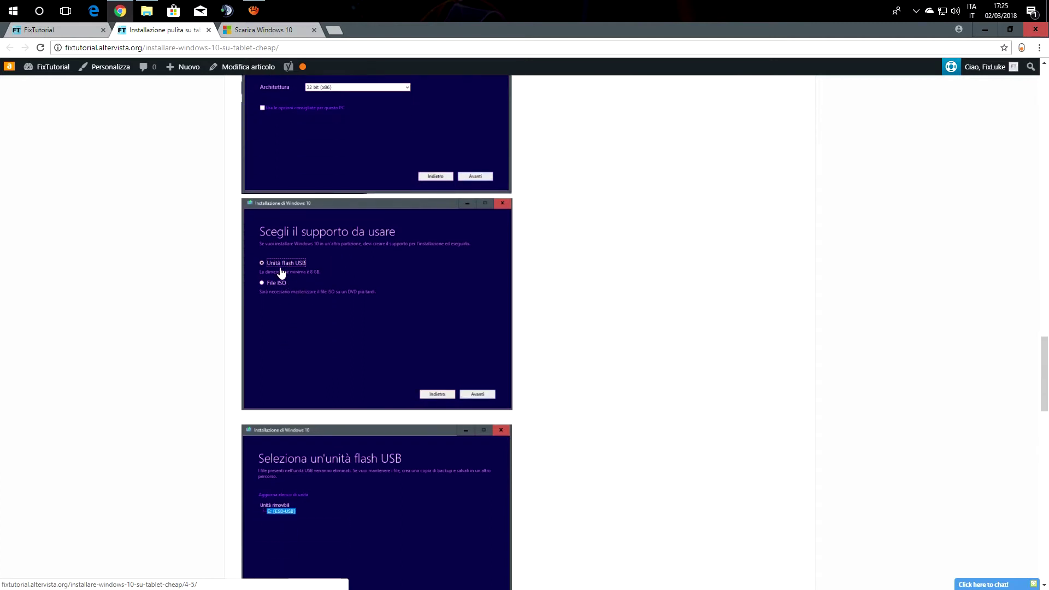
{"action": "scroll", "coordinate": [328, 312], "scroll_direction": "down", "scroll_amount": 2}
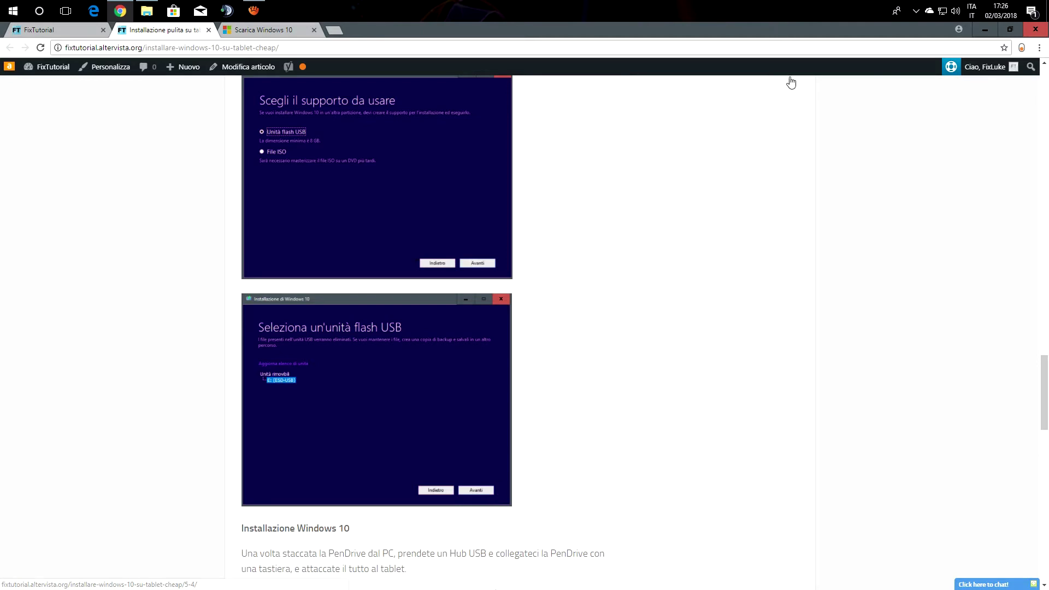
Eject the STORE N GO drive using Safely Remove Hardware in the system tray
{"action": "left_click", "coordinate": [918, 10]}
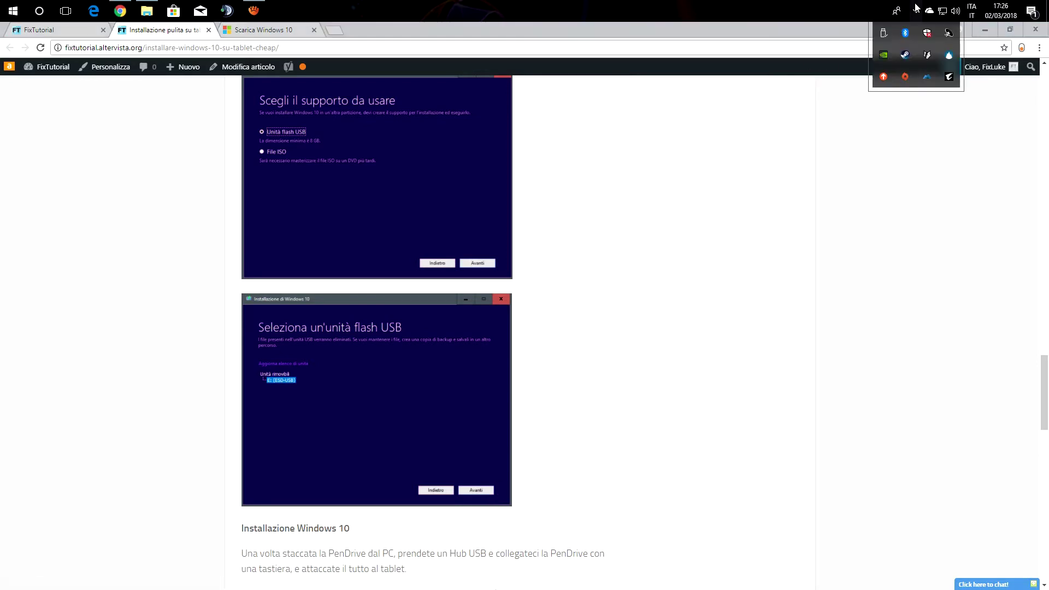
{"action": "left_click", "coordinate": [888, 33]}
{"action": "left_click", "coordinate": [935, 55]}
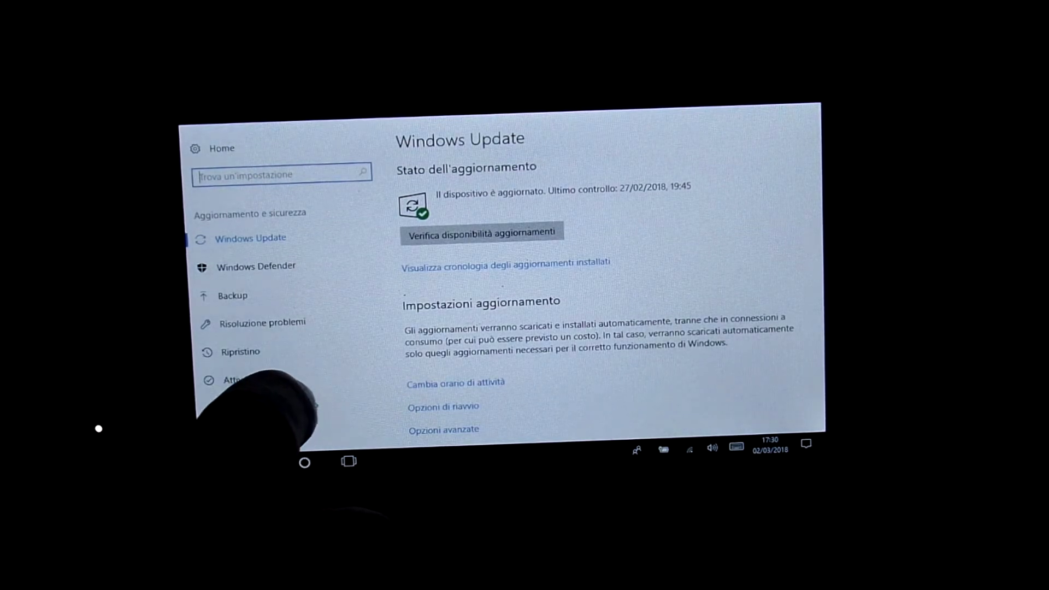
Go to the 'Ripristino' page under Aggiornamento e sicurezza
{"action": "left_click", "coordinate": [240, 351]}
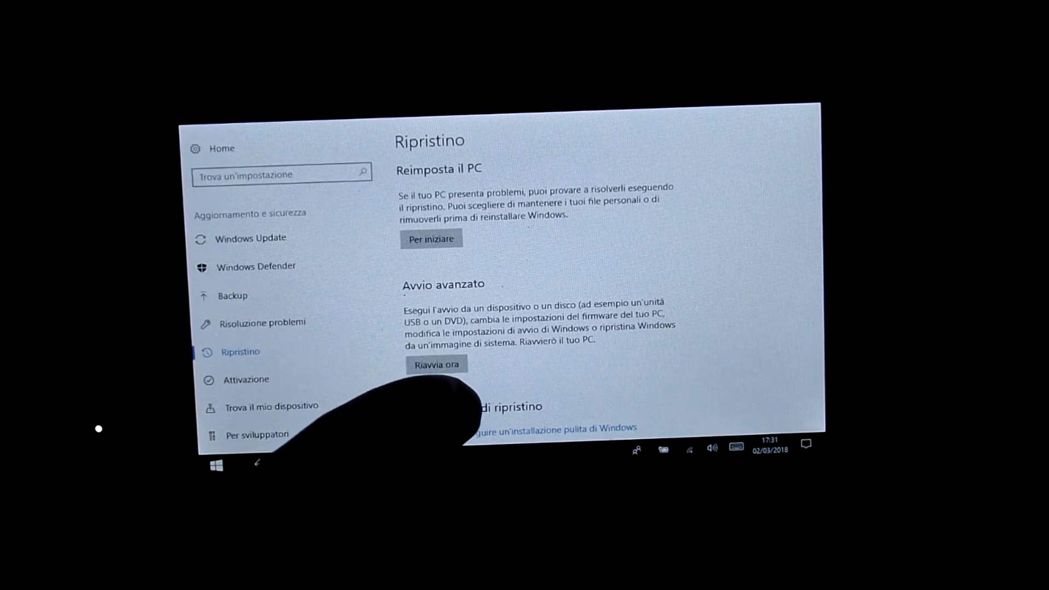
Choose 'Riavvia ora' under Avvio avanzato to reboot into the recovery menu
{"action": "left_click", "coordinate": [434, 364]}
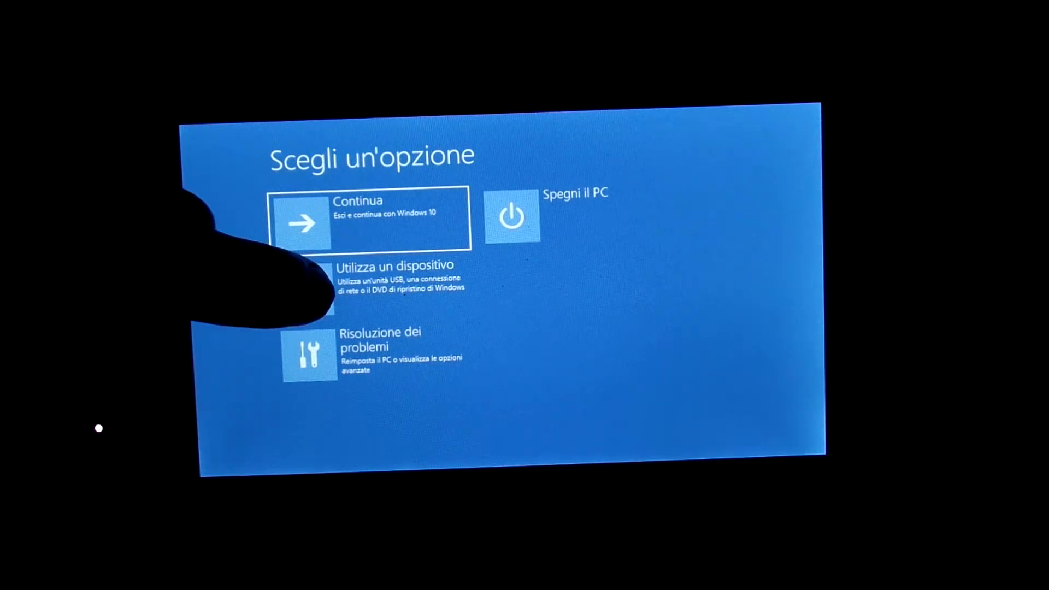
Choose 'Utilizza un dispositivo' so the tablet reboots from the USB installation drive
{"action": "left_click", "coordinate": [307, 287]}
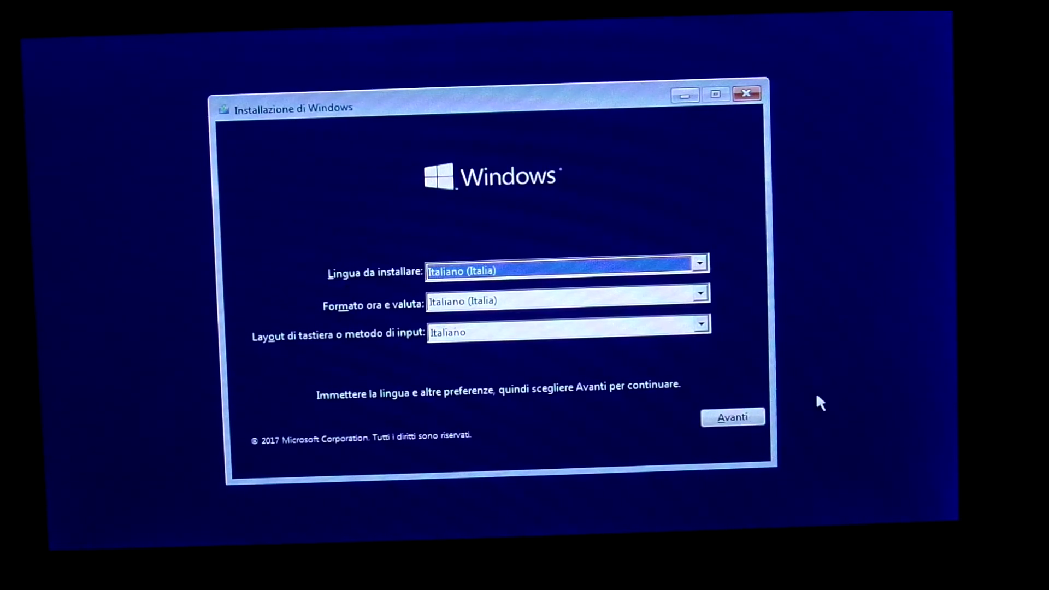
Continue past the language page with Italiano (Italia) for language, time format and keyboard
{"action": "left_click", "coordinate": [742, 424]}
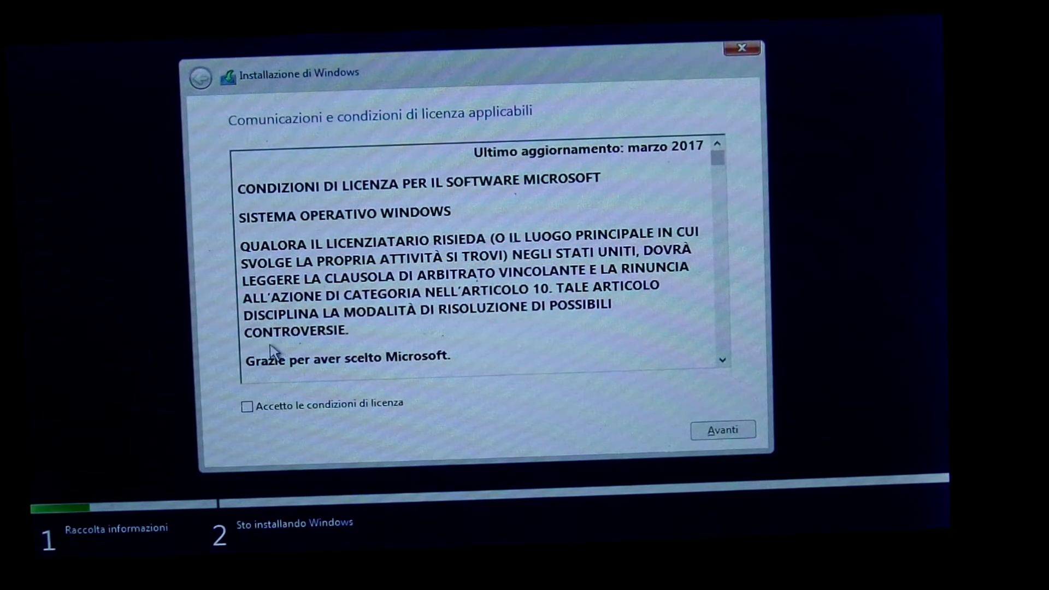
Accept the license terms and pick 'Personalizzata: installa solo Windows'
{"action": "left_click", "coordinate": [272, 415]}
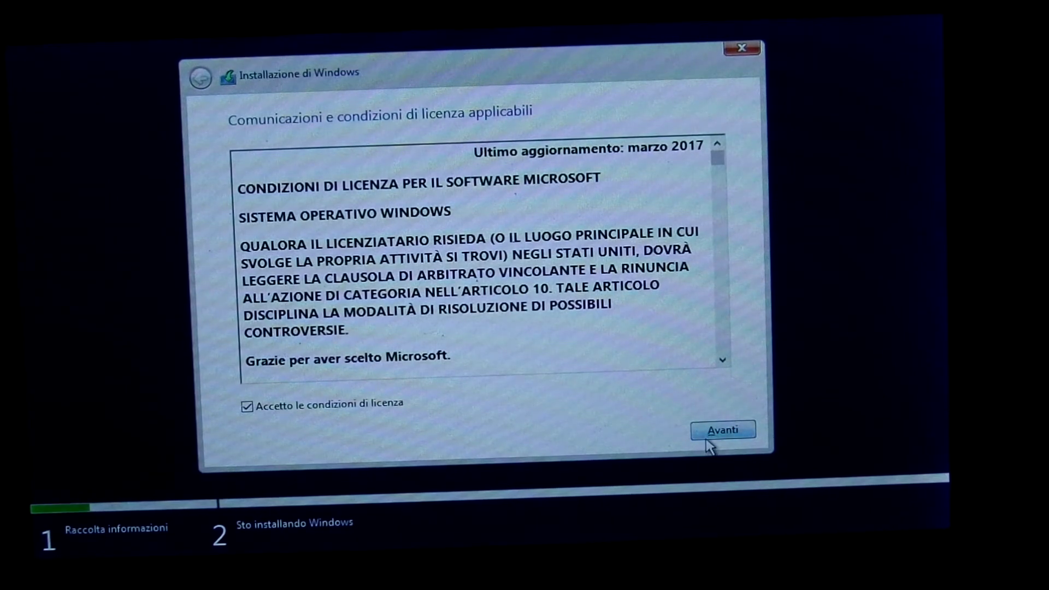
{"action": "left_click", "coordinate": [723, 430]}
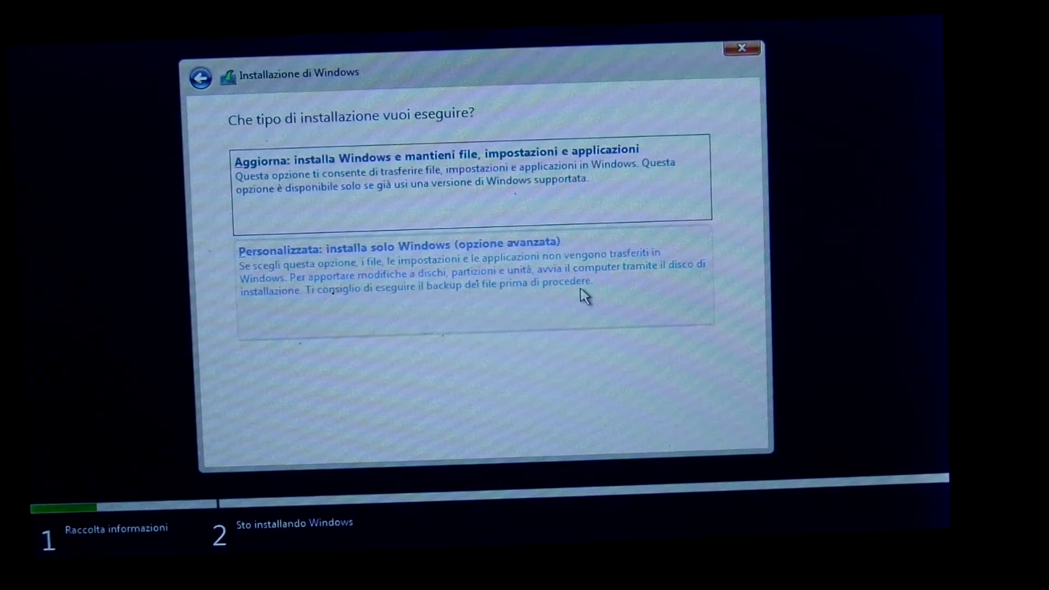
{"action": "left_click", "coordinate": [584, 296]}
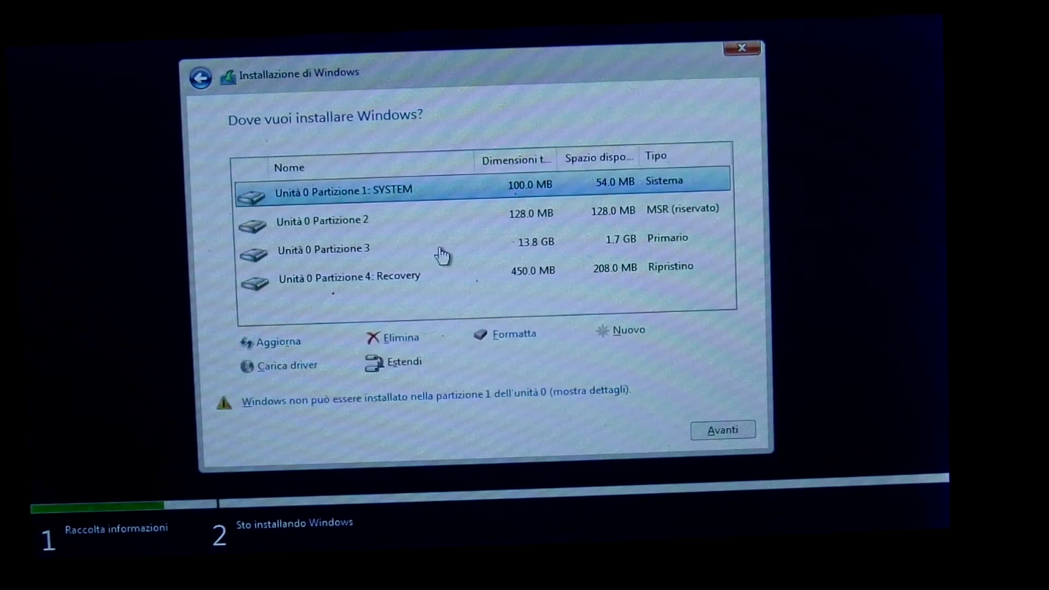
Delete the 13.8 GB Partition 3 and install Windows into 'Spazio non allocato unità 0'
{"action": "left_click", "coordinate": [441, 252]}
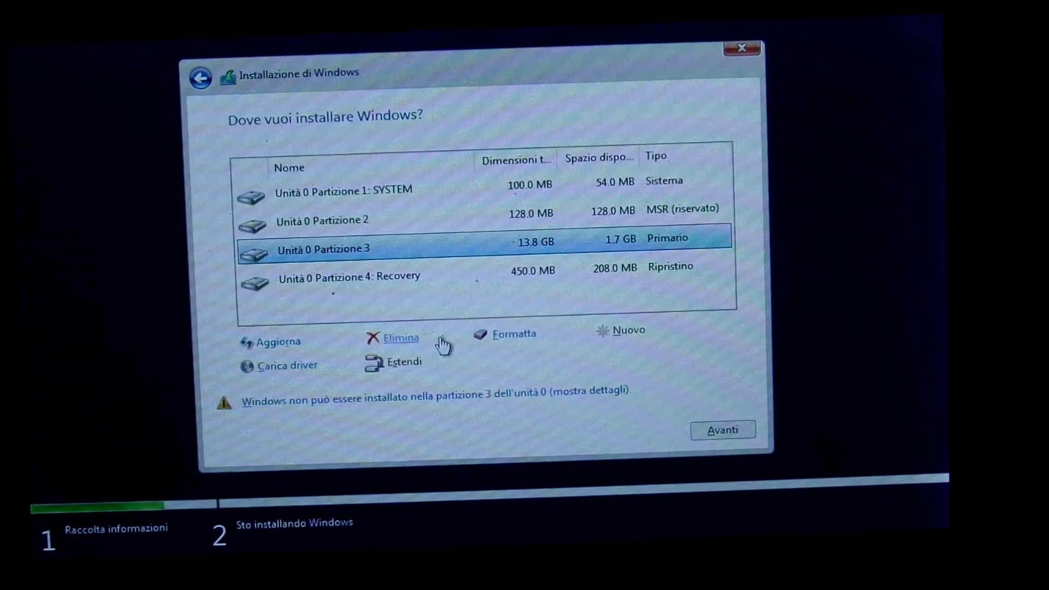
{"action": "left_click", "coordinate": [383, 338]}
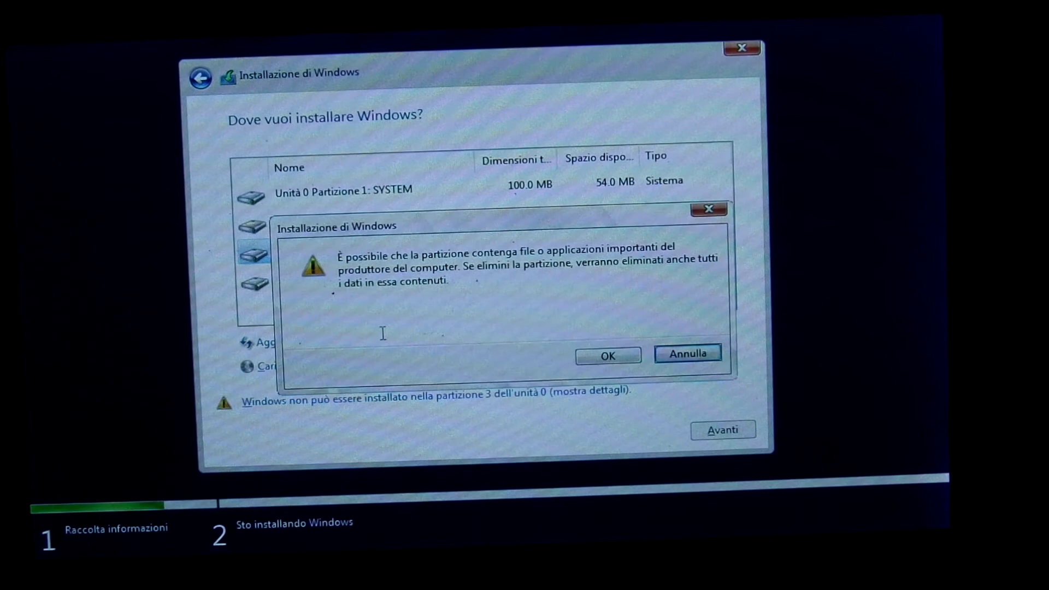
{"action": "left_click", "coordinate": [623, 361]}
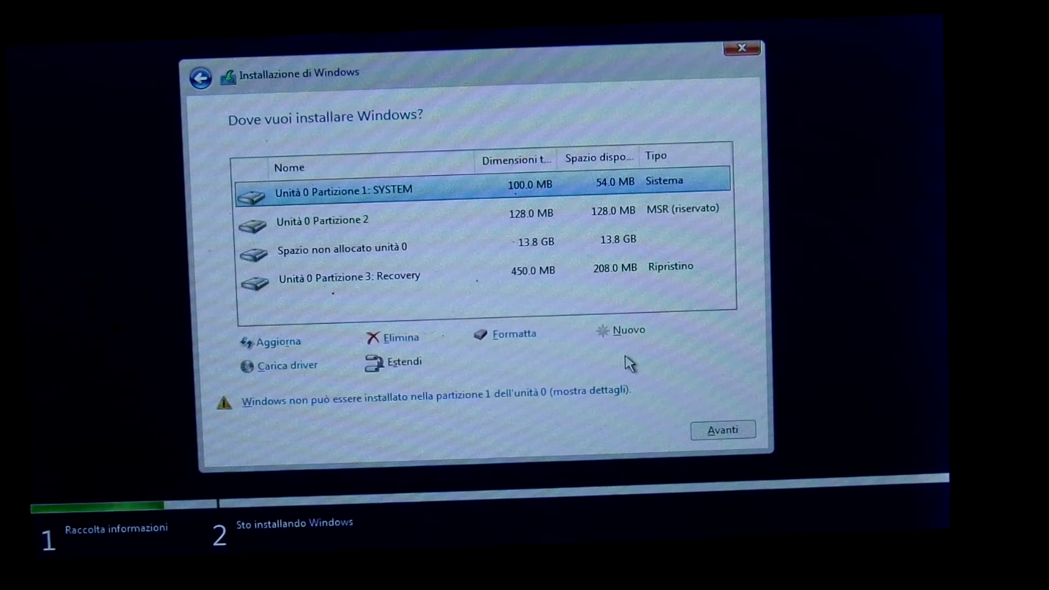
{"action": "left_click", "coordinate": [562, 246]}
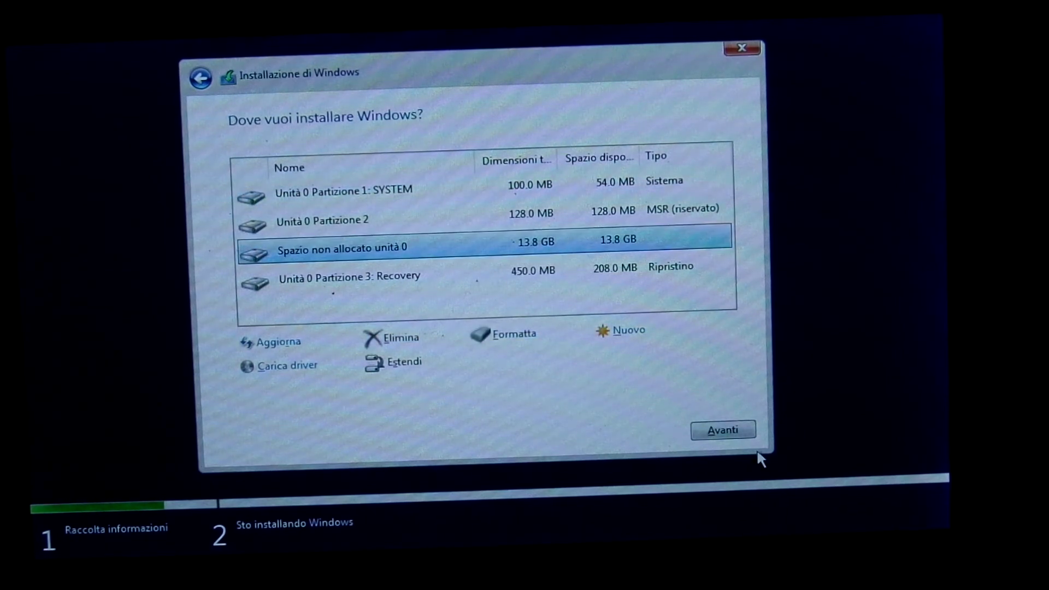
{"action": "left_click", "coordinate": [723, 431]}
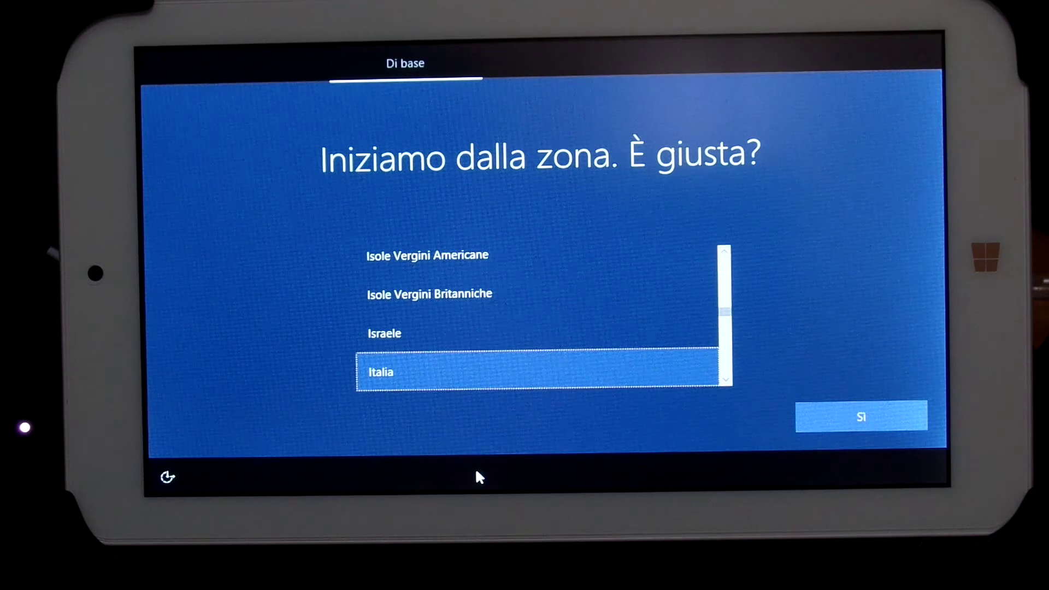
Accept Italia as the region and Italiano as the keyboard layout
{"action": "left_click", "coordinate": [865, 418]}
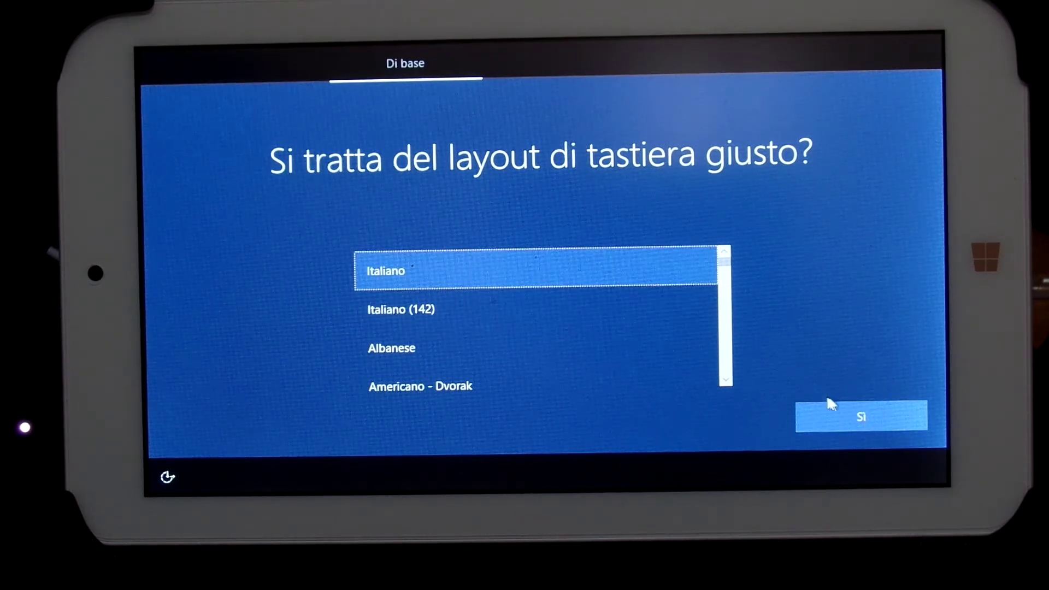
{"action": "left_click", "coordinate": [859, 421]}
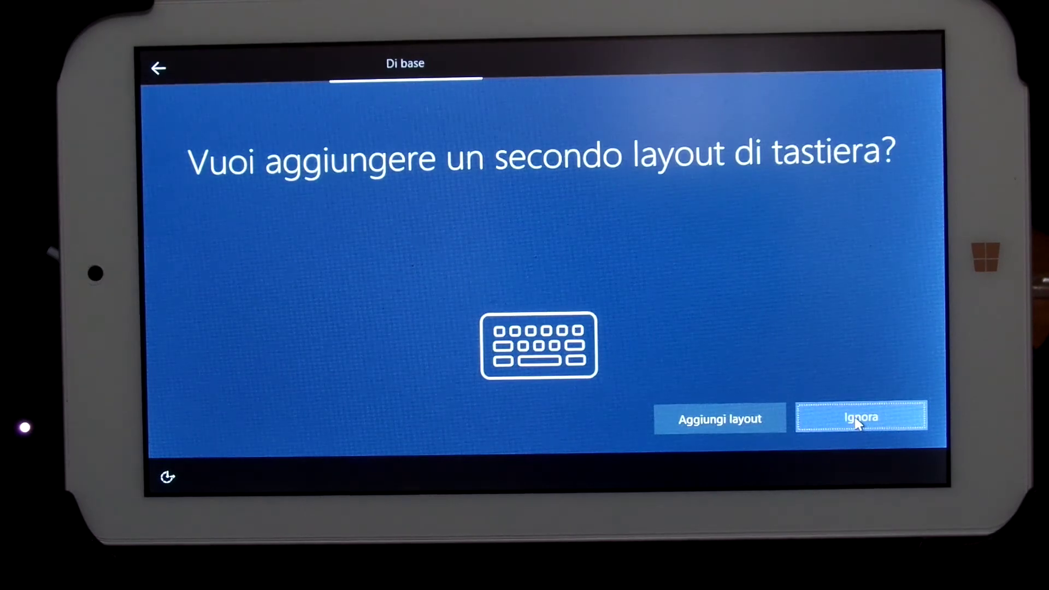
Skip the 'Vuoi aggiungere un secondo layout di tastiera?' screen with Ignora
{"action": "left_click", "coordinate": [897, 423]}
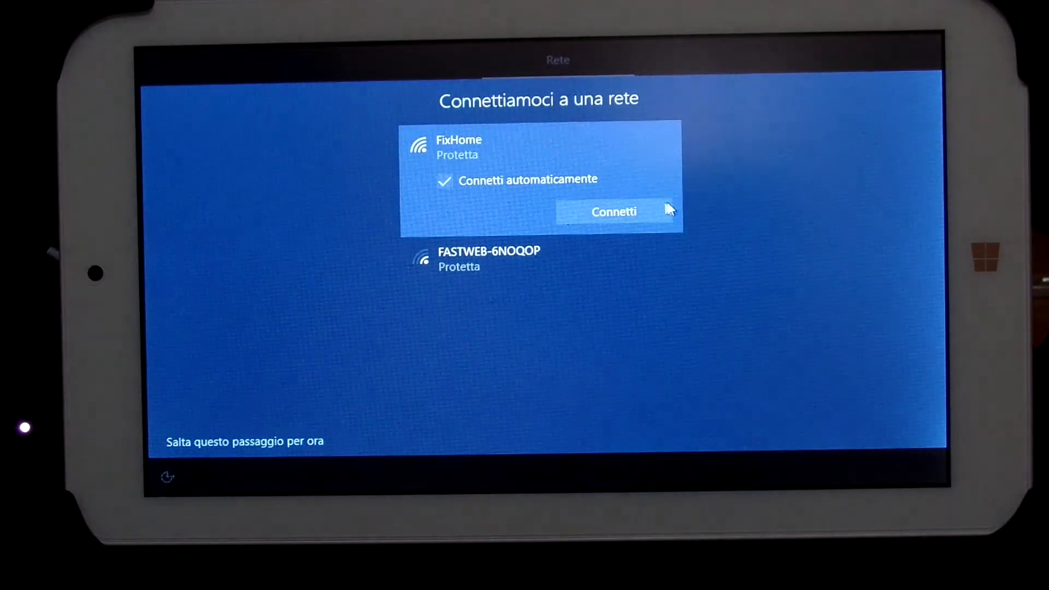
Join the FixHome Wi-Fi network with its security key and continue once connected
{"action": "left_click", "coordinate": [652, 209]}
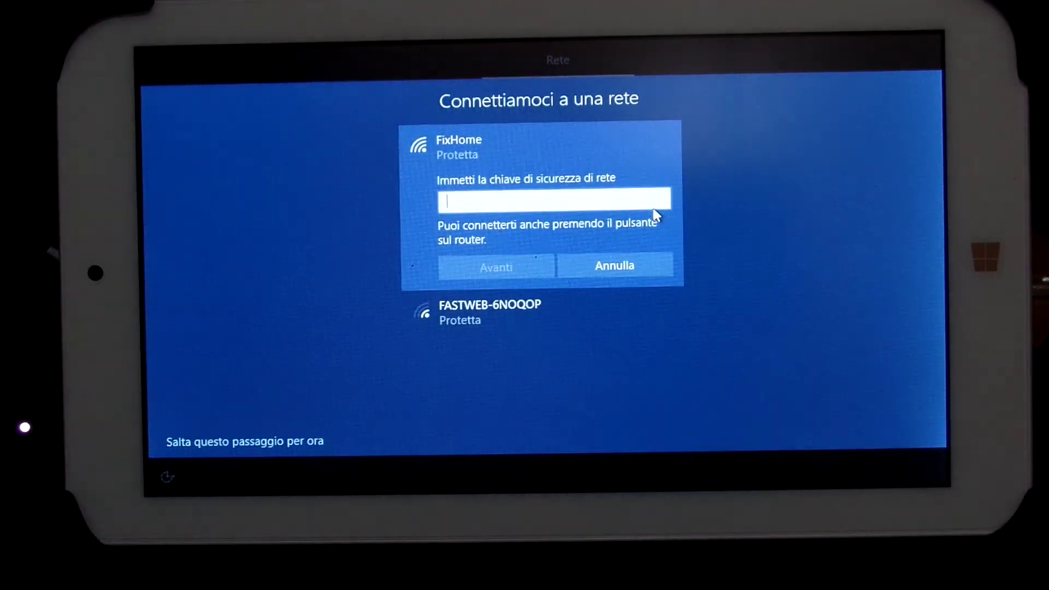
{"action": "type", "text": "•"}
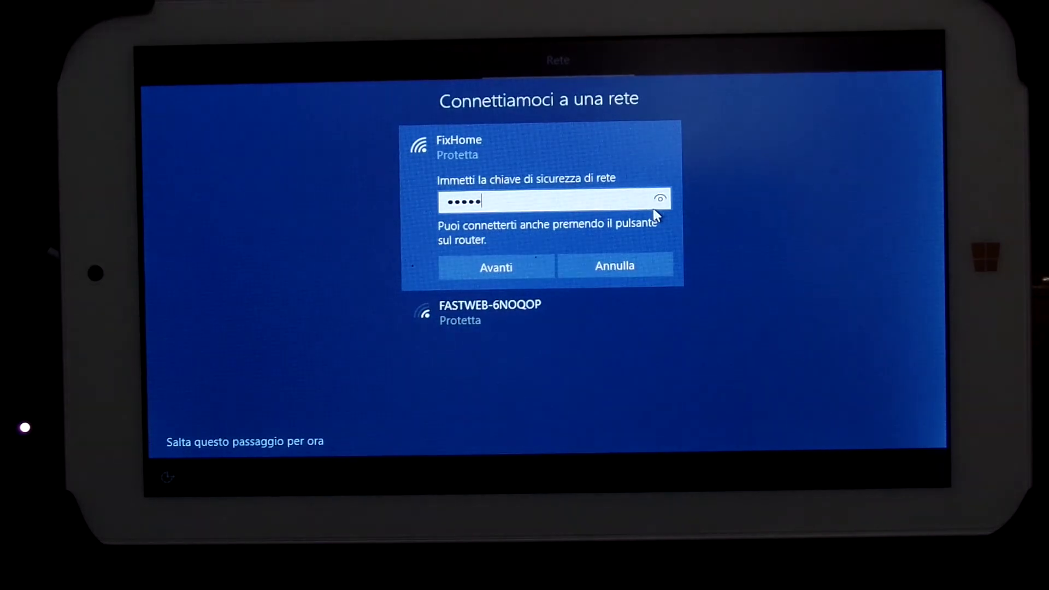
{"action": "left_click", "coordinate": [522, 262]}
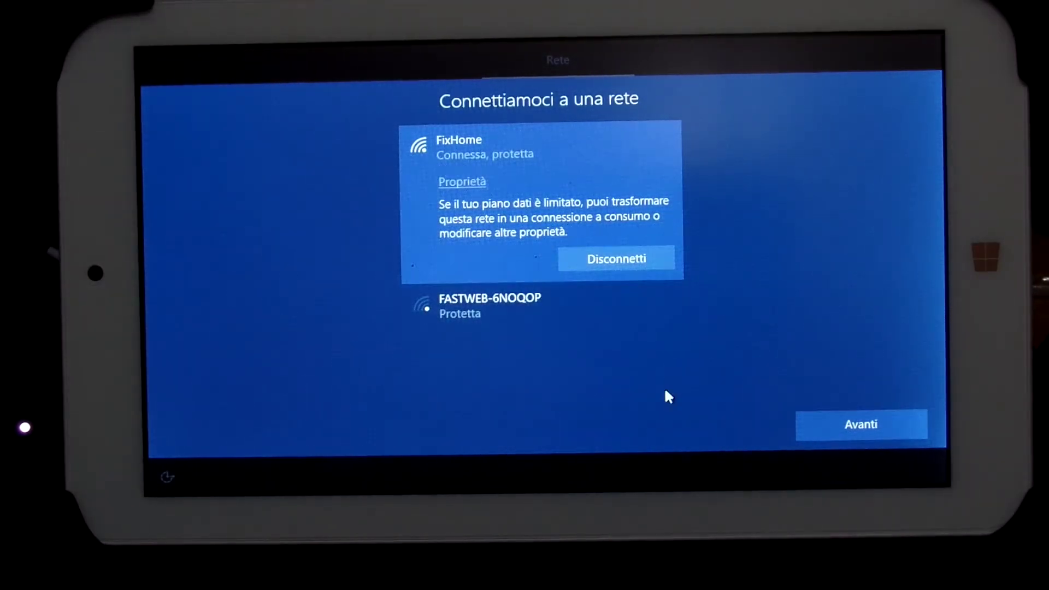
{"action": "left_click", "coordinate": [830, 418]}
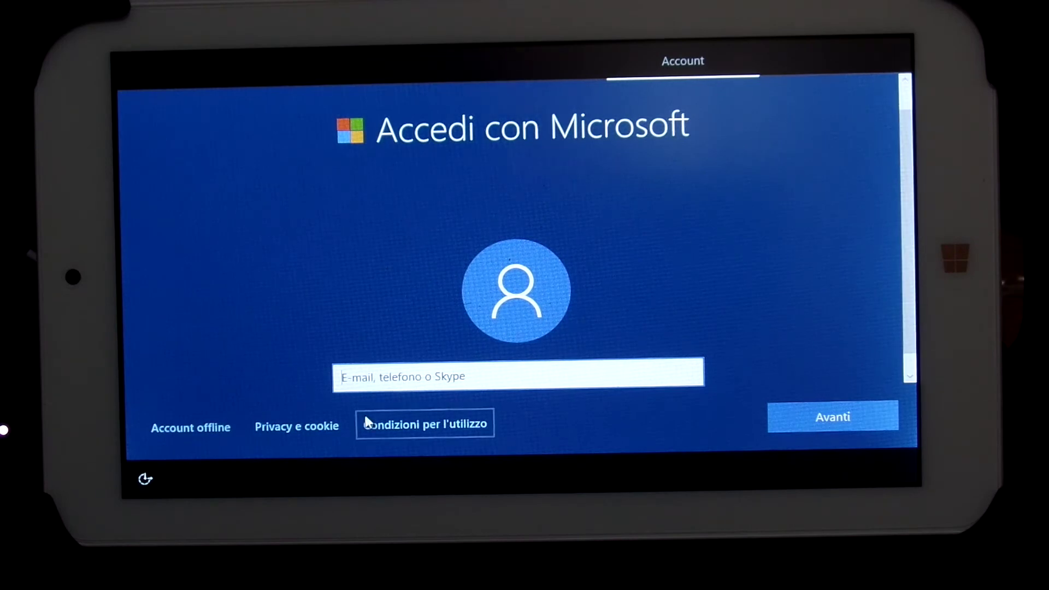
Choose 'Account offline', decline the Microsoft account, and confirm the local user name
{"action": "left_click", "coordinate": [148, 424]}
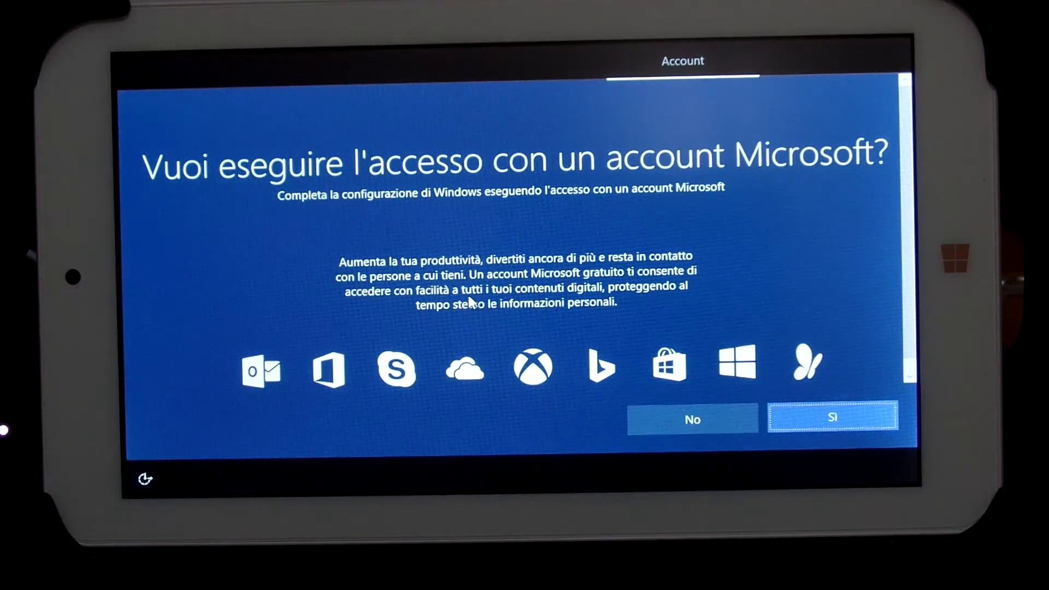
{"action": "left_click", "coordinate": [680, 418]}
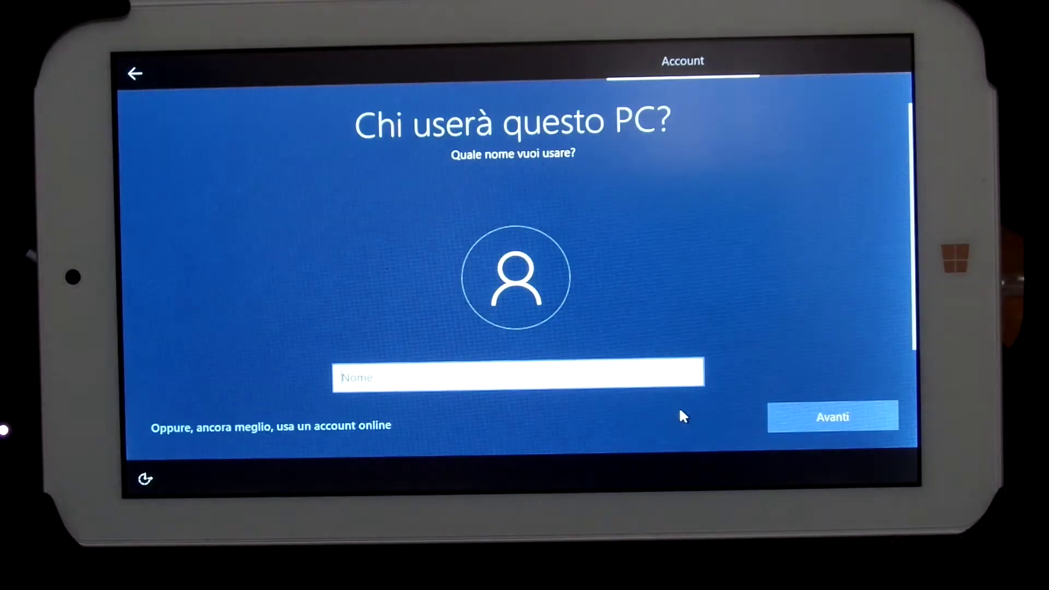
{"action": "type", "text": "filubo"}
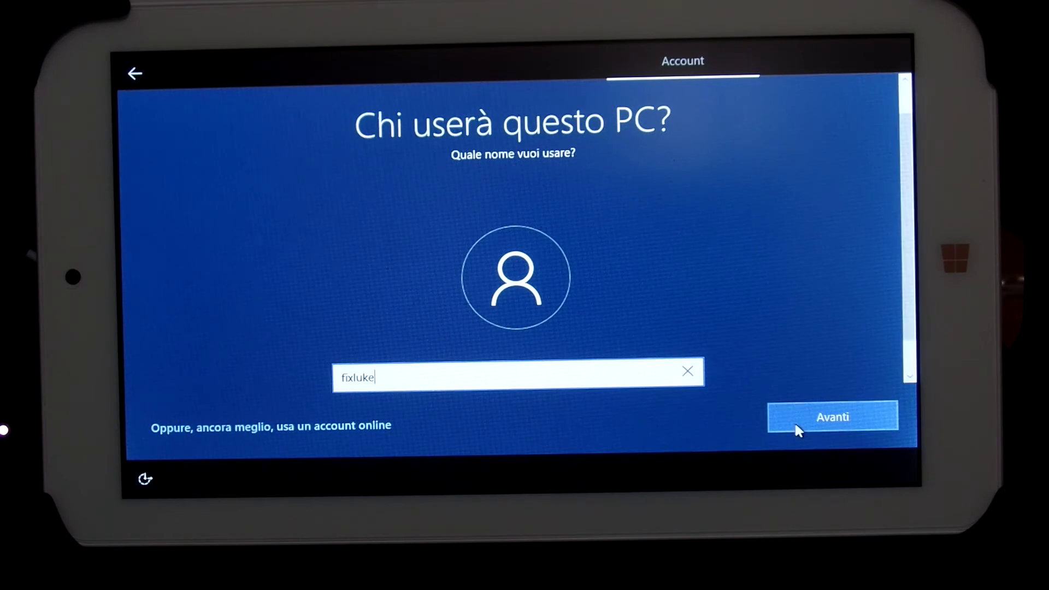
{"action": "left_click", "coordinate": [833, 417]}
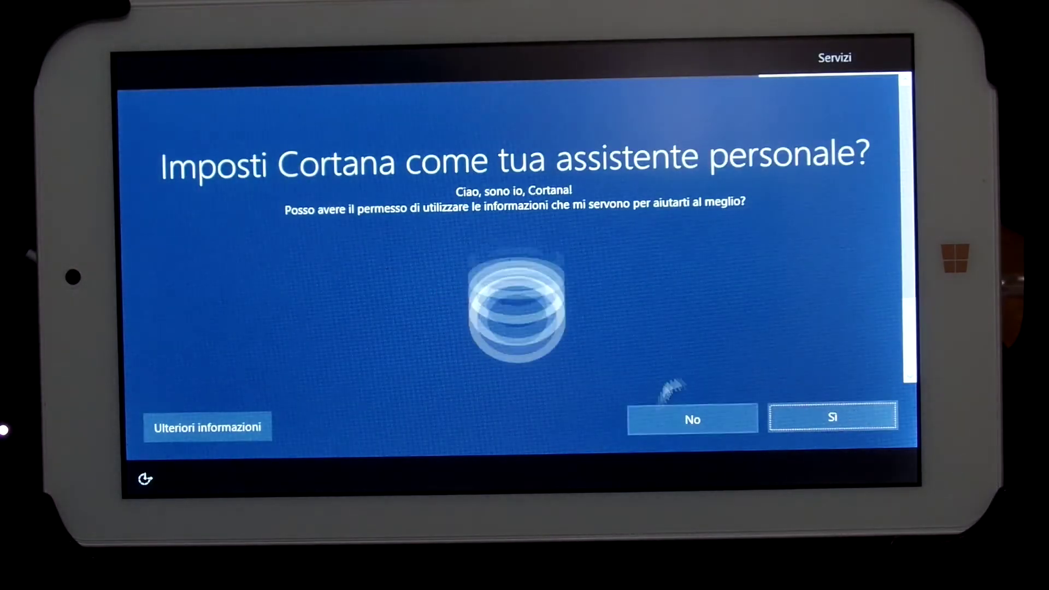
Decline Cortana; turn off speech, tailored experiences and ads; set diagnostics to Di base
{"action": "left_click", "coordinate": [692, 422]}
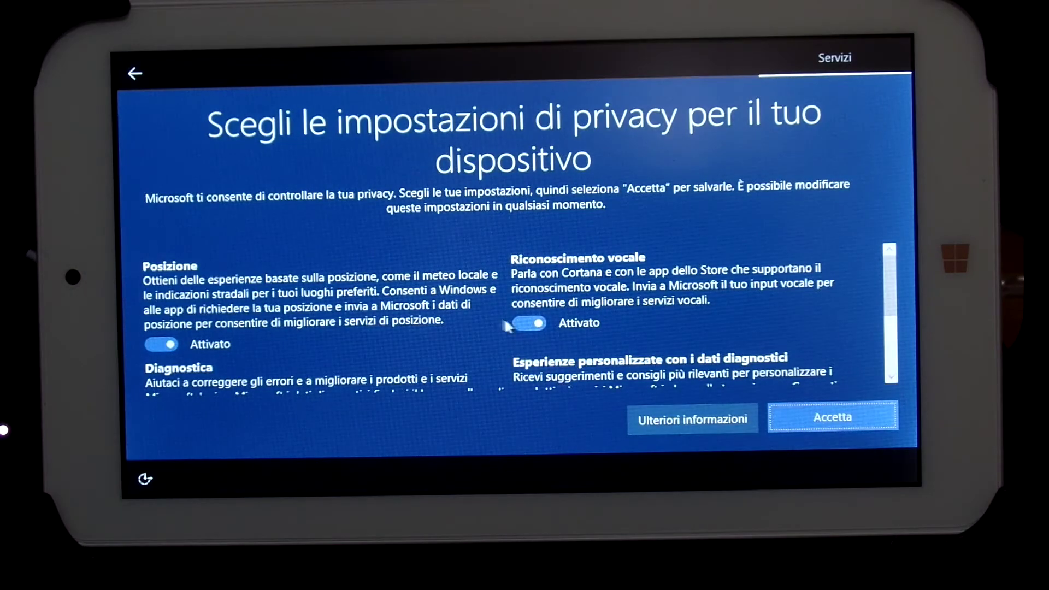
{"action": "left_click", "coordinate": [525, 320]}
{"action": "scroll", "coordinate": [858, 321], "scroll_direction": "down", "scroll_amount": 3}
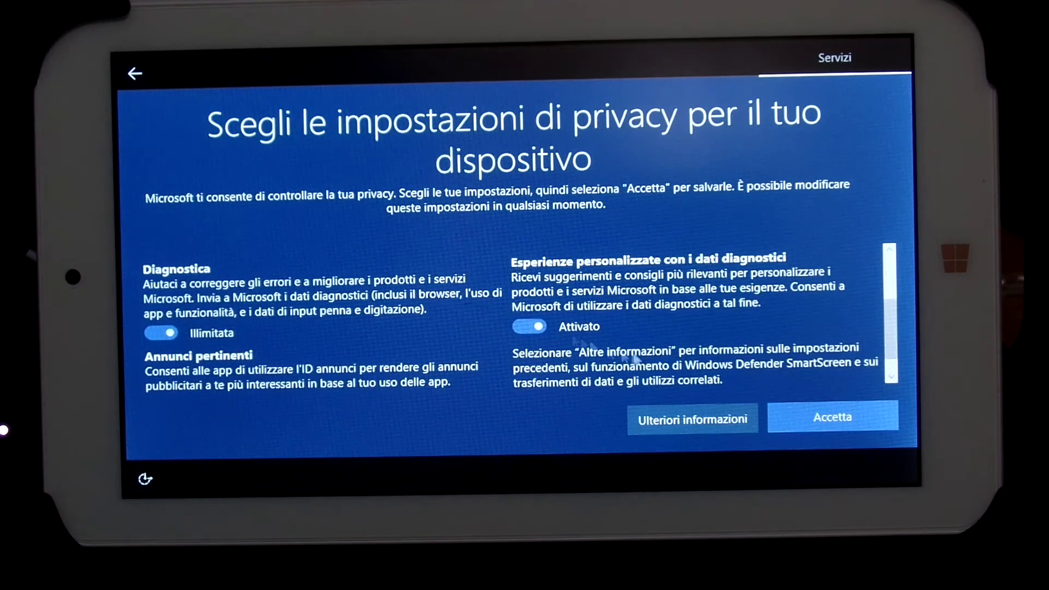
{"action": "left_click", "coordinate": [529, 312]}
{"action": "left_click", "coordinate": [161, 333]}
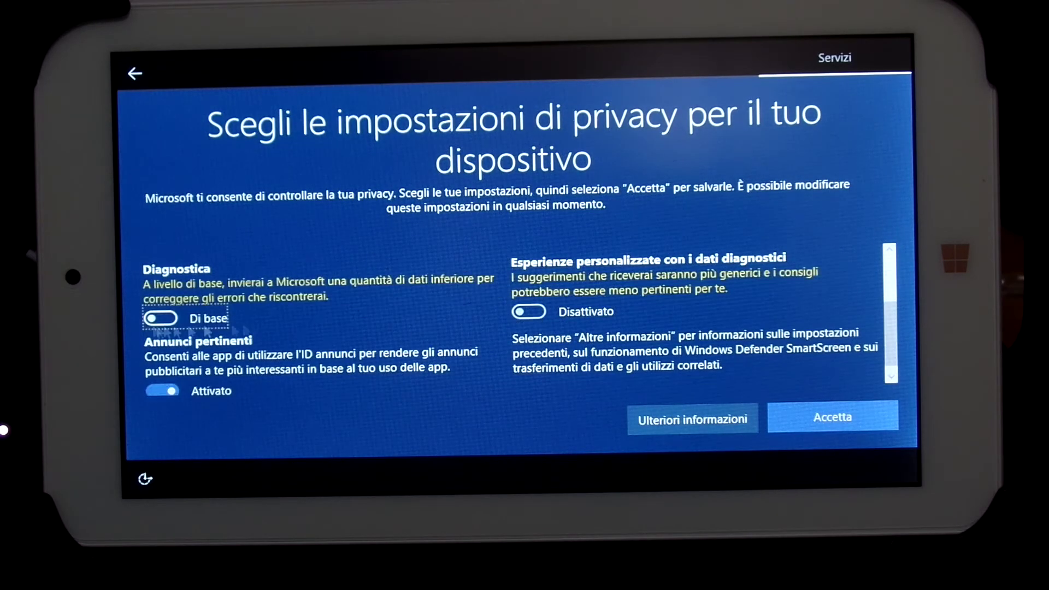
{"action": "left_click", "coordinate": [162, 393]}
{"action": "left_click", "coordinate": [832, 417]}
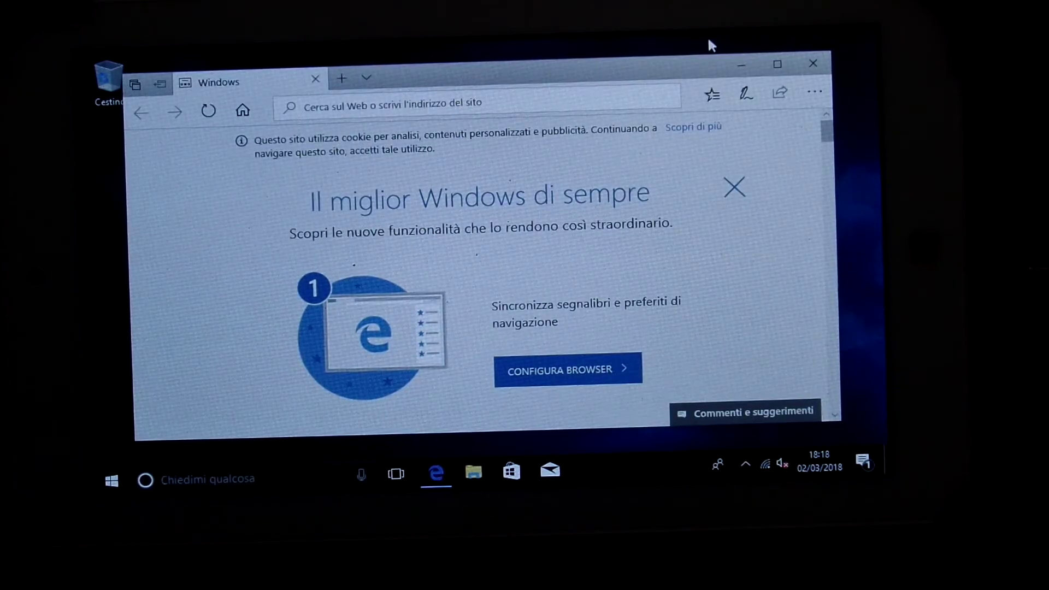
Close the Edge browser window showing the welcome page
{"action": "left_click", "coordinate": [813, 63]}
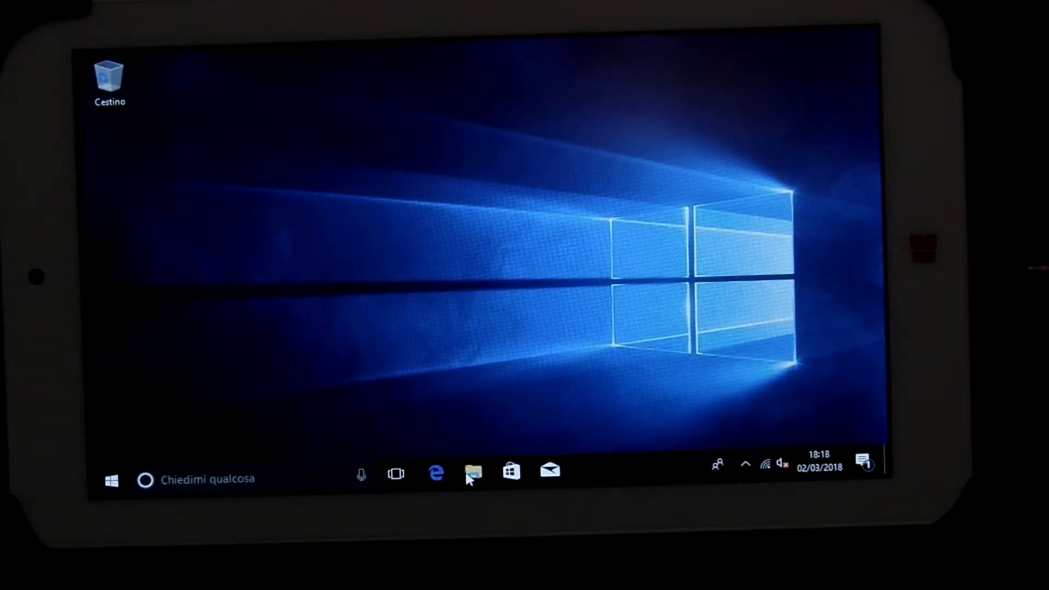
Browse to the SurfTab_wintron_7-0_Windows_Driver-Package folder on ESD-USB (D:)
{"action": "left_click", "coordinate": [473, 473]}
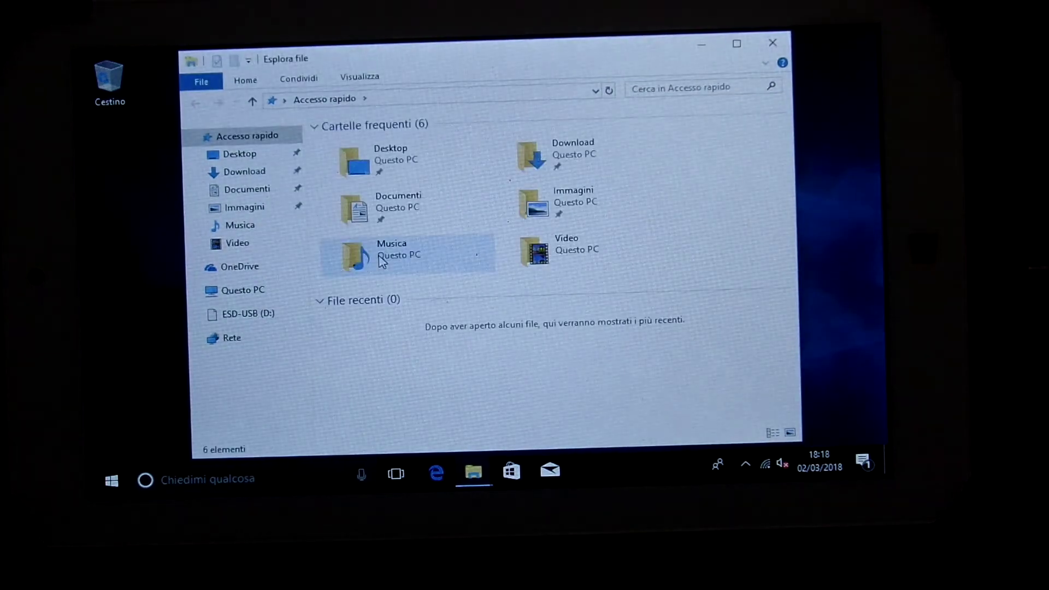
{"action": "left_click", "coordinate": [244, 290]}
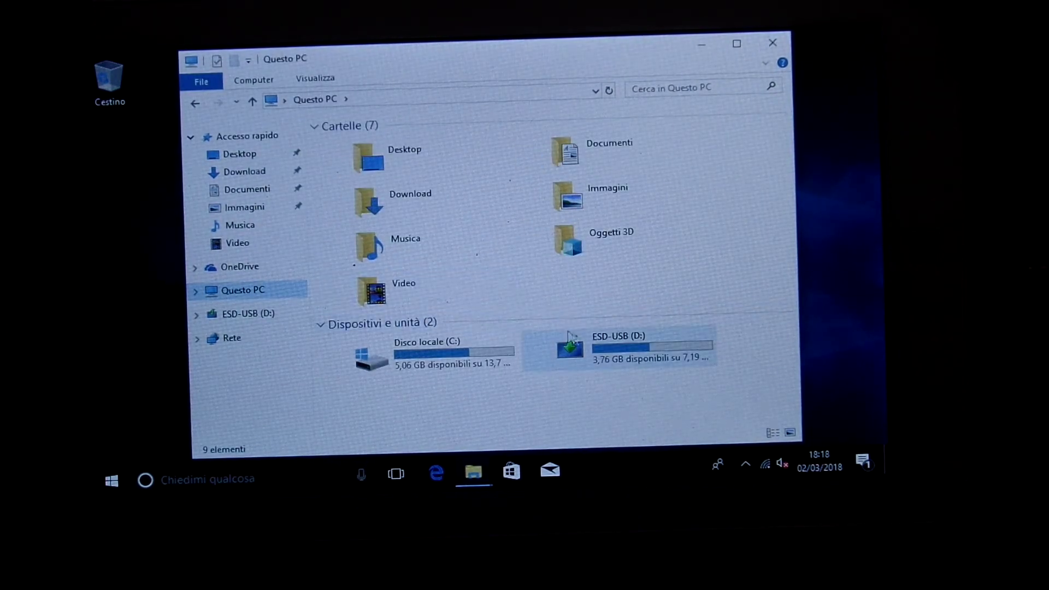
{"action": "double_click", "coordinate": [609, 345]}
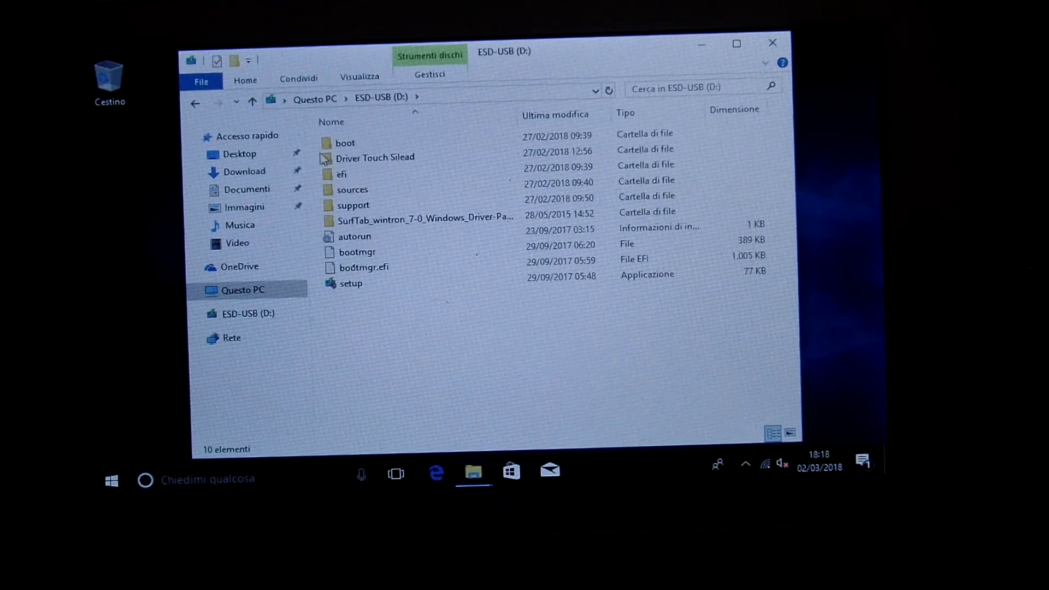
{"action": "double_click", "coordinate": [426, 221]}
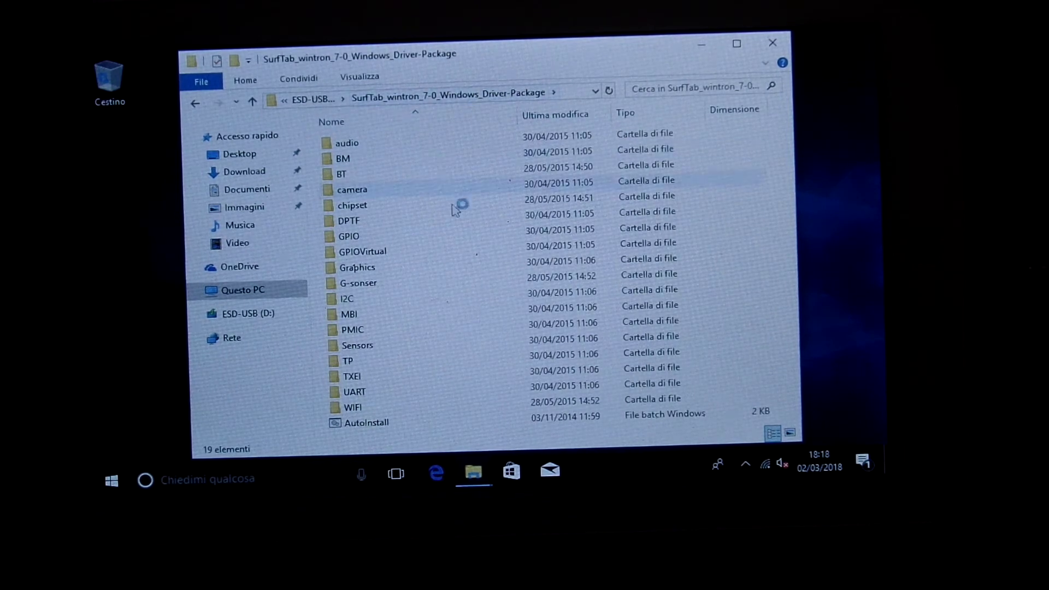
{"action": "key", "text": "b"}
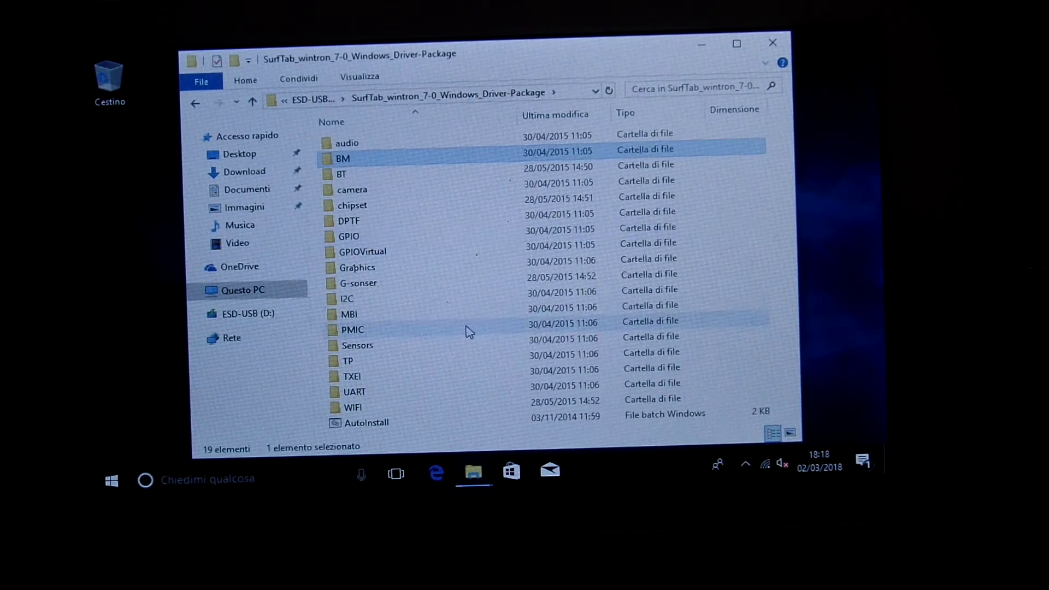
Run the AutoInstall batch file as administrator
{"action": "left_click", "coordinate": [447, 420]}
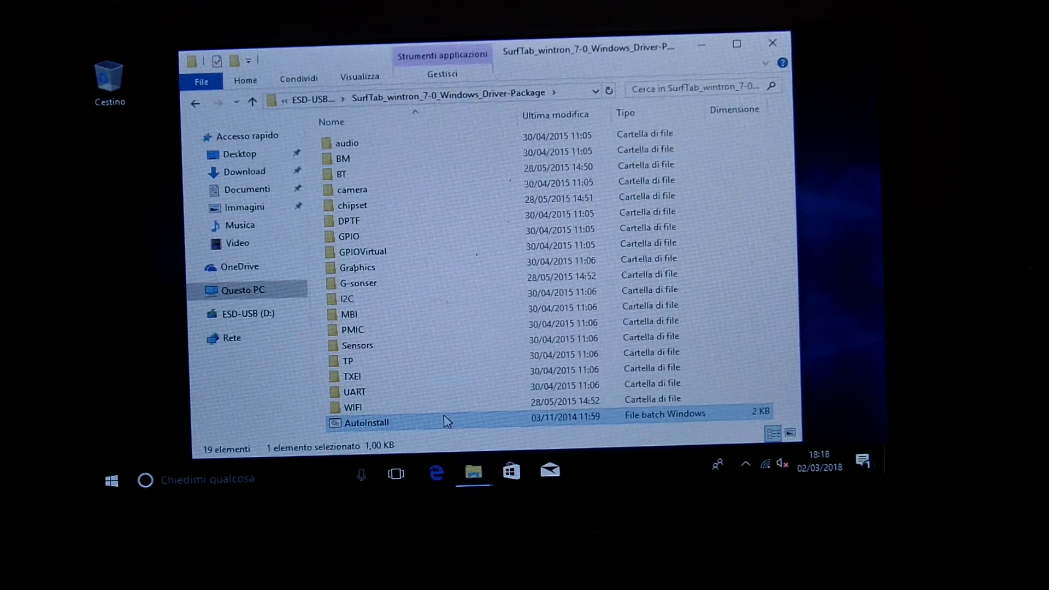
{"action": "right_click", "coordinate": [447, 420]}
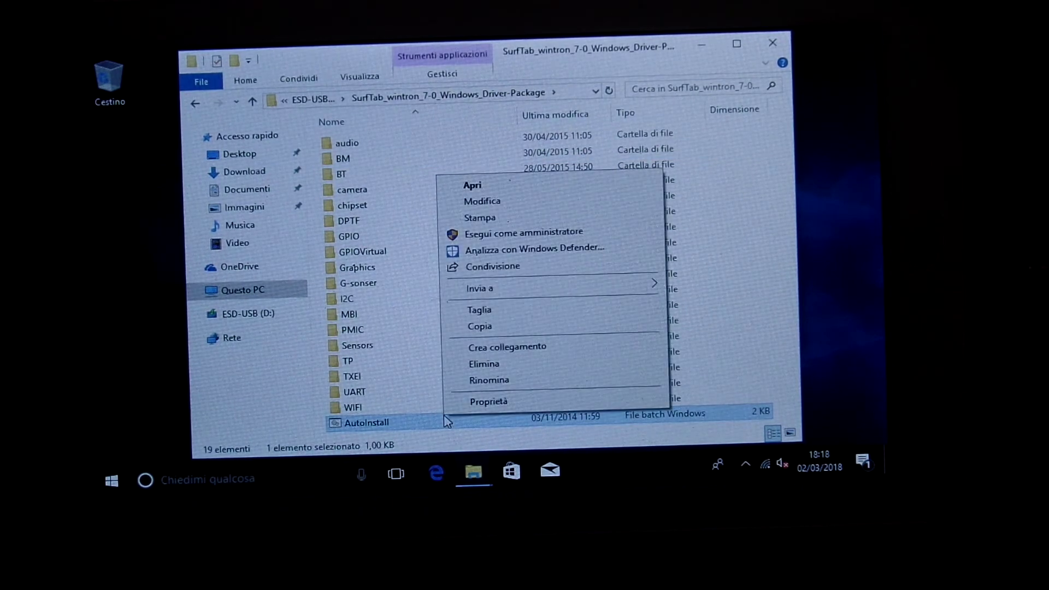
{"action": "left_click", "coordinate": [508, 236]}
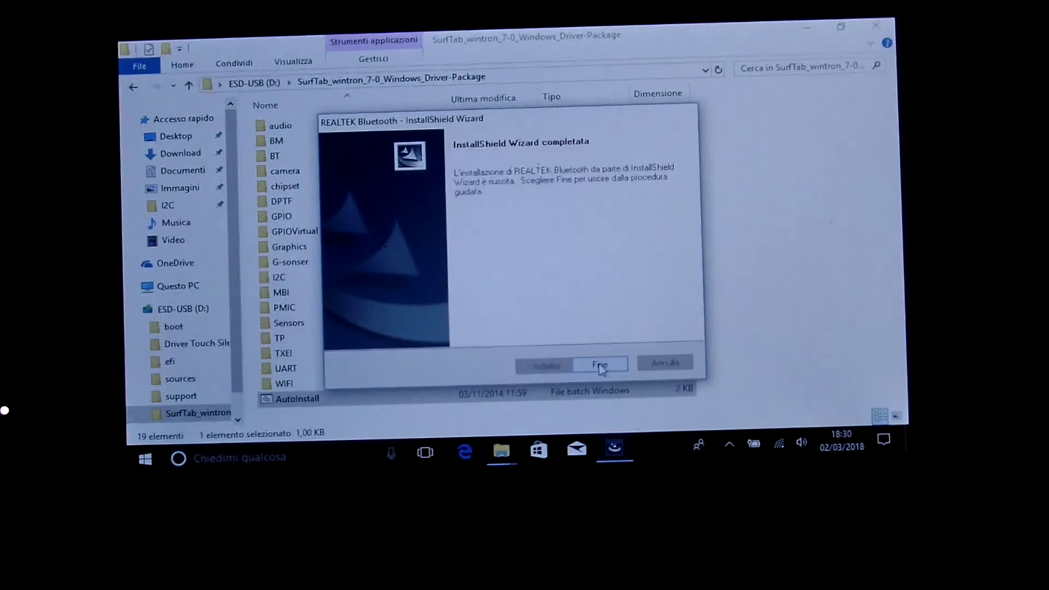
Relaunch AutoInstall, approve the Realtek UAC prompts, and proceed with the wireless LAN driver
{"action": "left_click", "coordinate": [601, 364]}
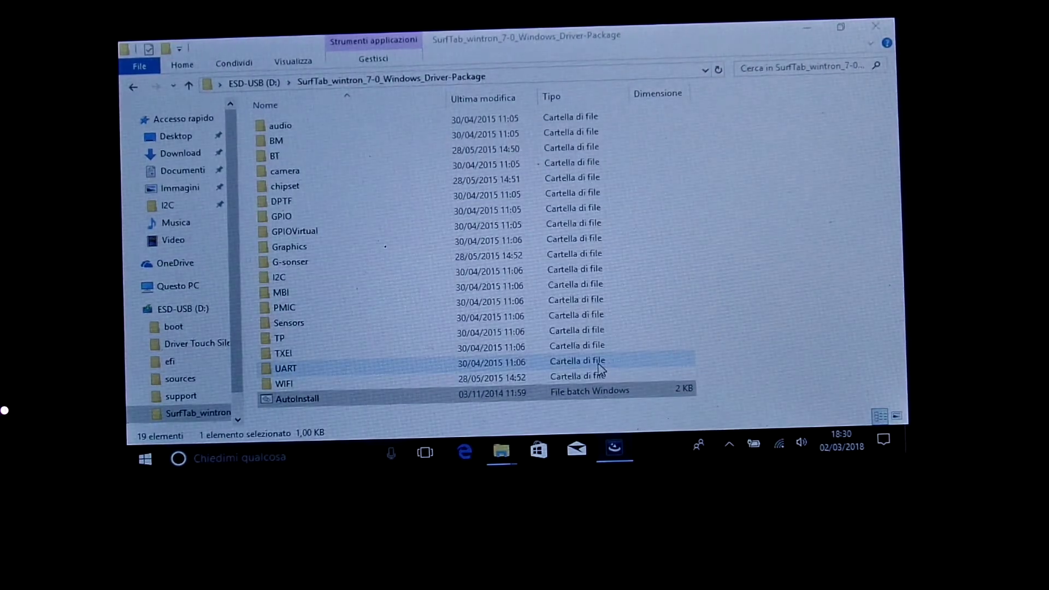
{"action": "double_click", "coordinate": [533, 399]}
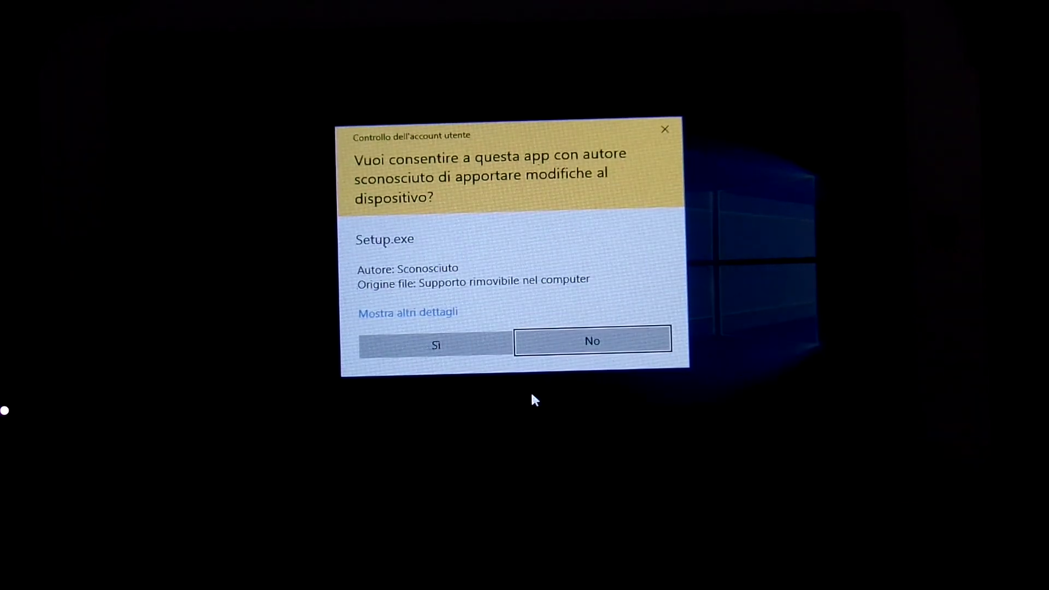
{"action": "left_click", "coordinate": [436, 345]}
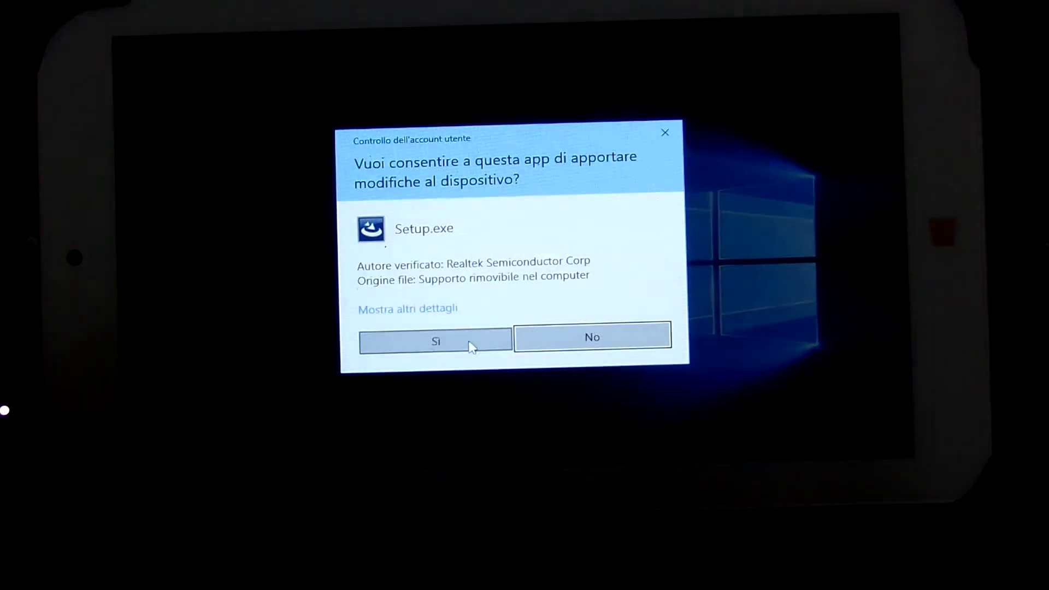
{"action": "left_click", "coordinate": [471, 345]}
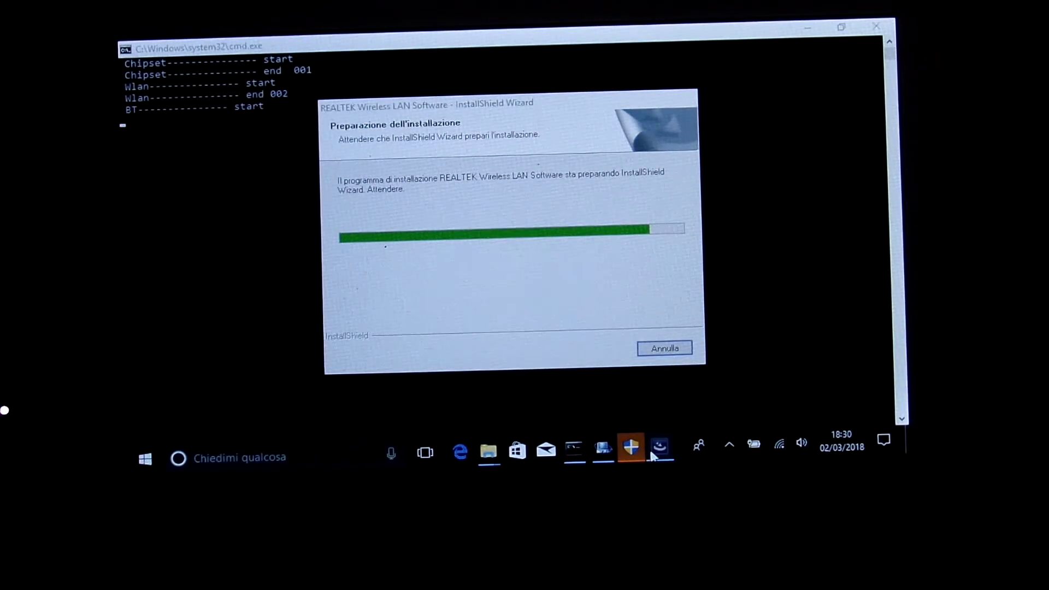
{"action": "left_click", "coordinate": [631, 449]}
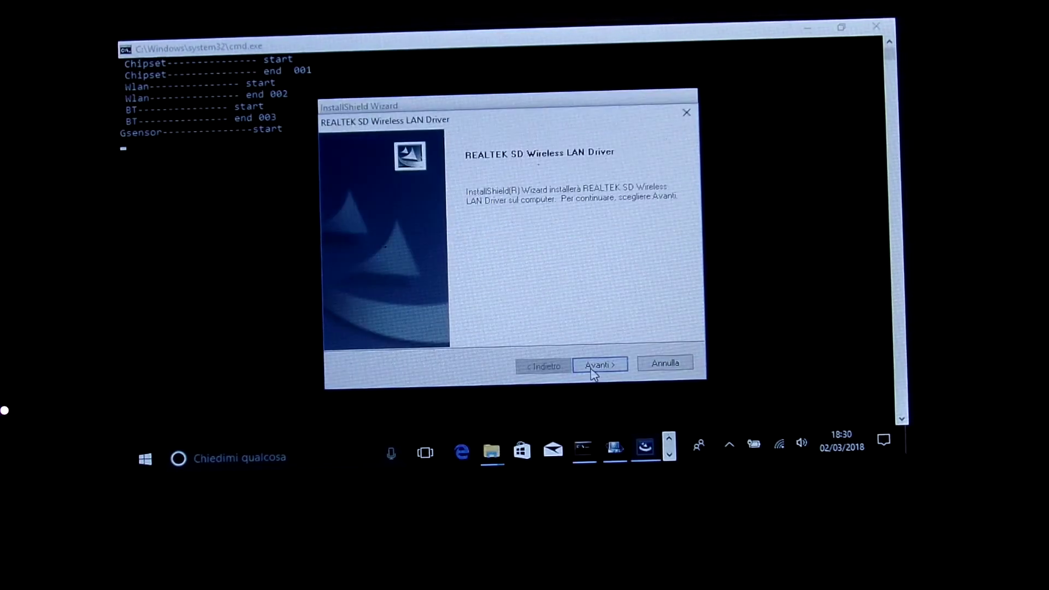
{"action": "left_click", "coordinate": [599, 365]}
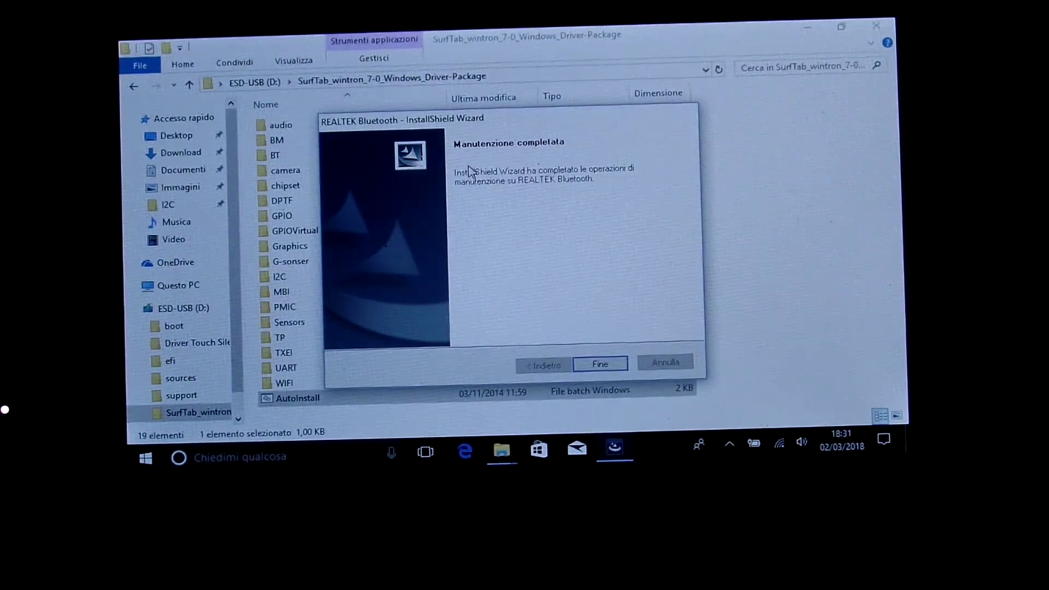
Close the previous installer and open the USB drive's Driver Touch Silead > Driver Touch Silead folder
{"action": "left_click", "coordinate": [135, 86]}
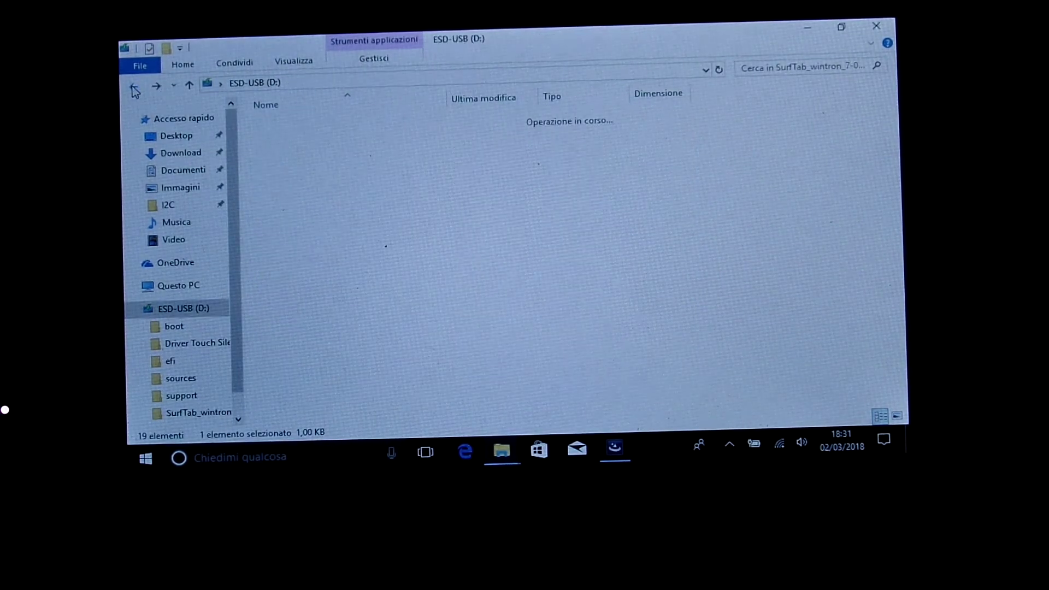
{"action": "left_click", "coordinate": [307, 142]}
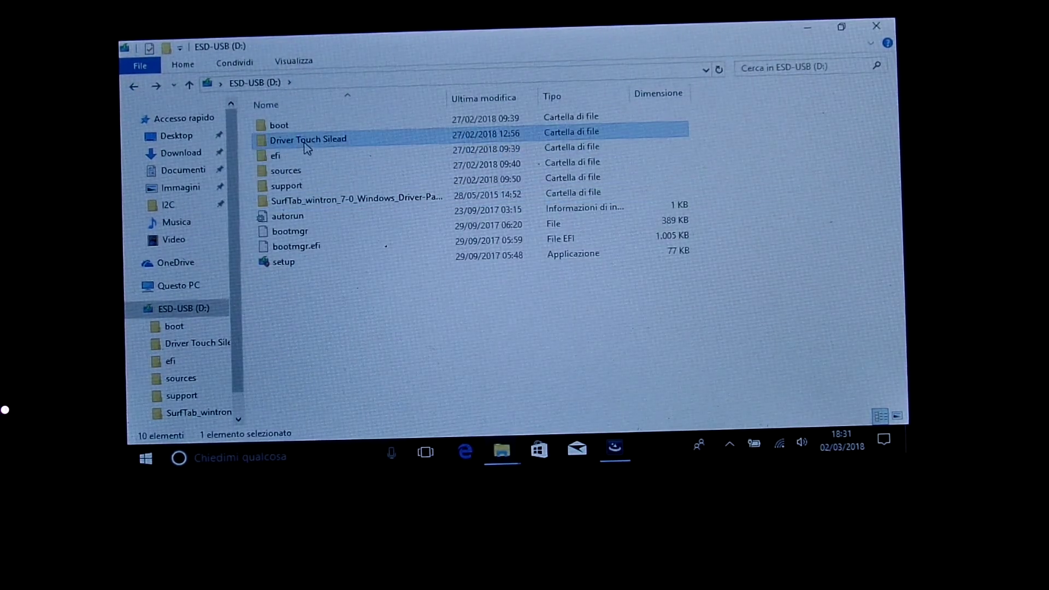
{"action": "double_click", "coordinate": [307, 141]}
{"action": "double_click", "coordinate": [307, 124]}
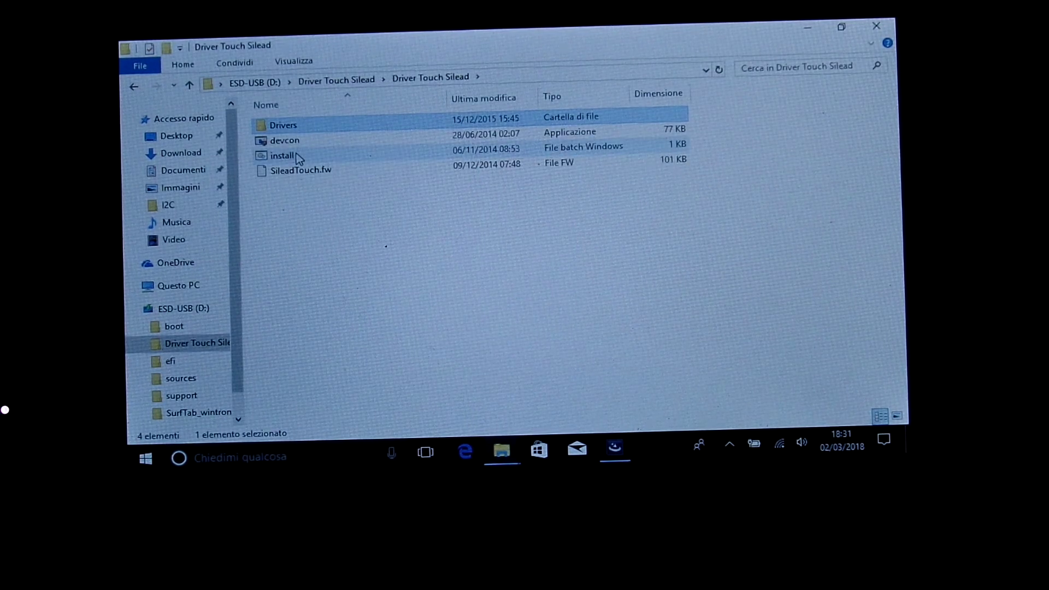
Run the install batch with Esegui come amministratore
{"action": "right_click", "coordinate": [297, 157]}
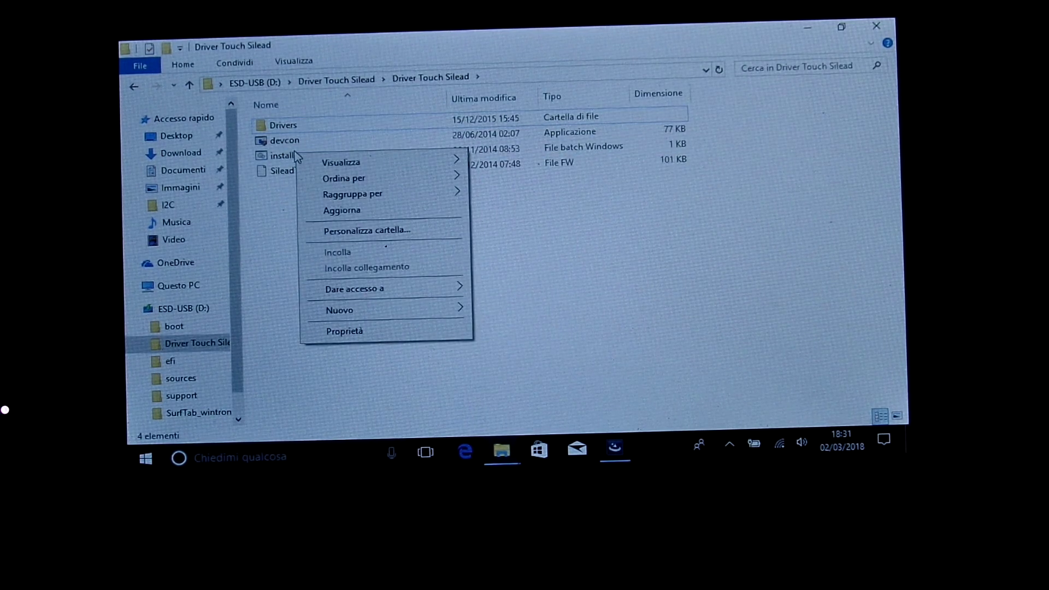
{"action": "left_click", "coordinate": [282, 156]}
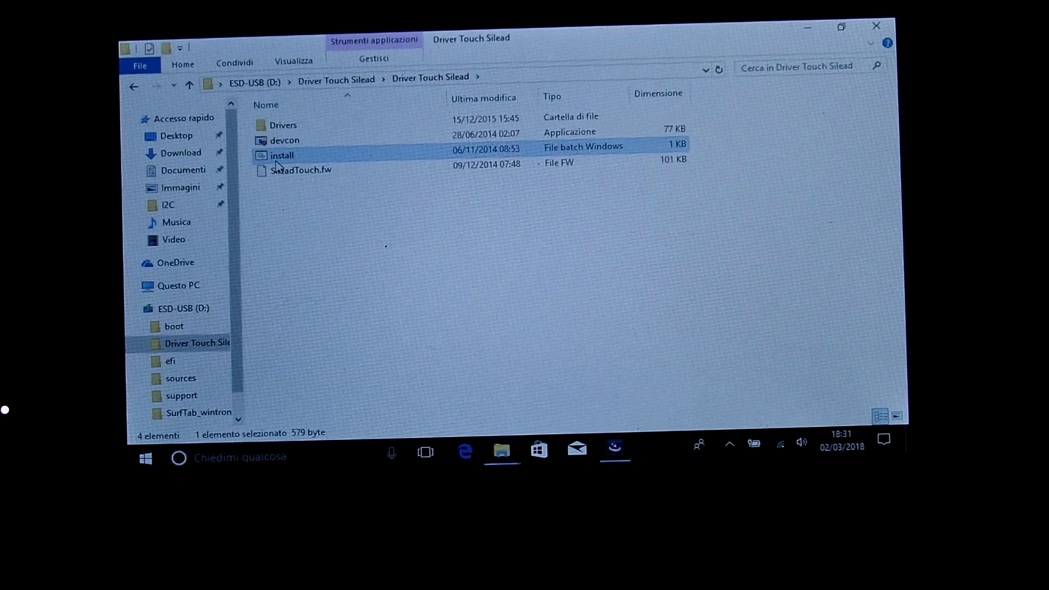
{"action": "right_click", "coordinate": [277, 160]}
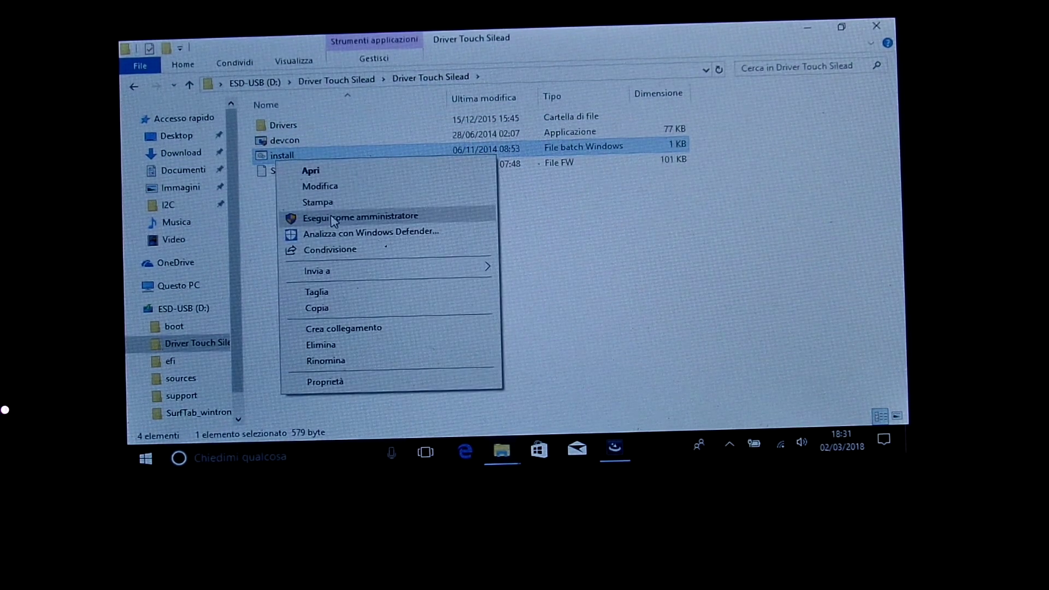
{"action": "left_click", "coordinate": [626, 38]}
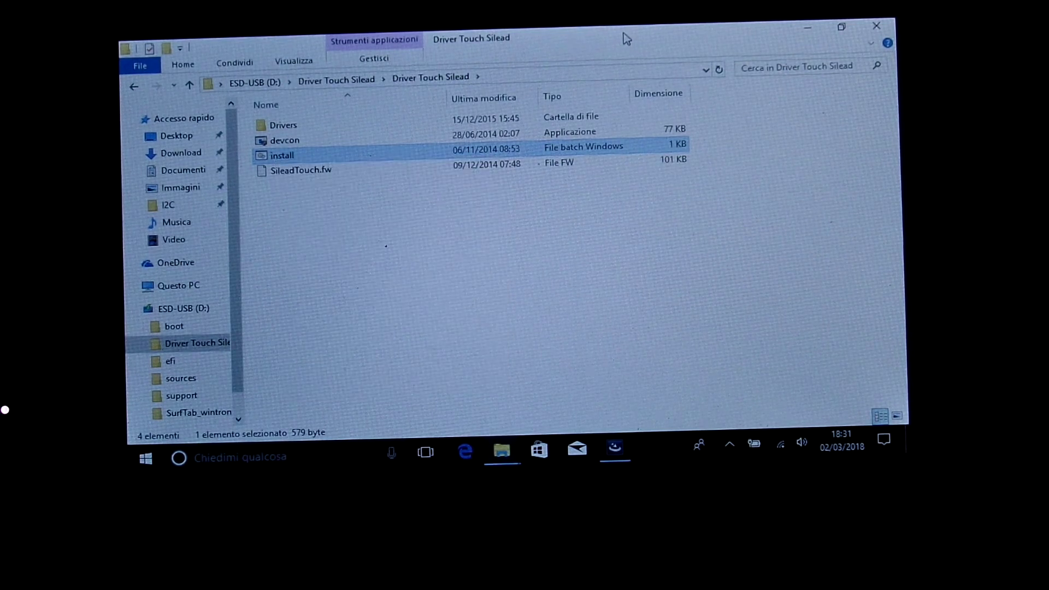